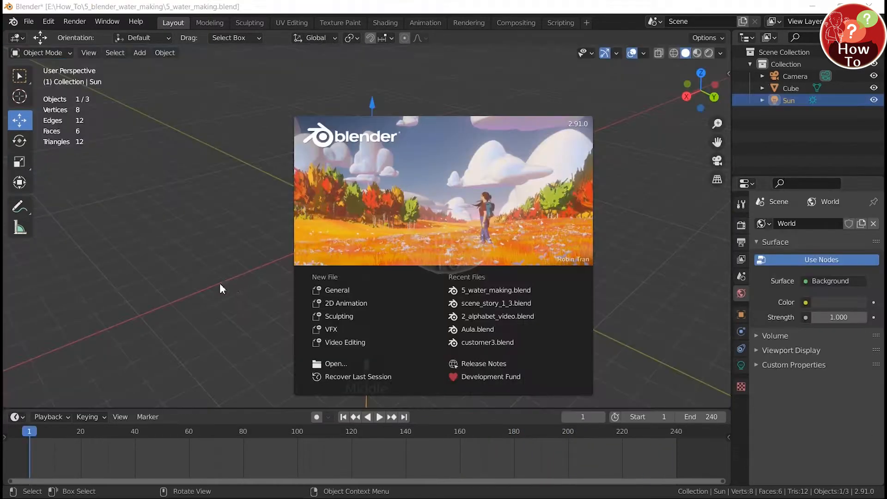
Delete the default cube and the sun light from the scene
{"action": "left_click", "coordinate": [395, 223]}
{"action": "key", "text": "x"}
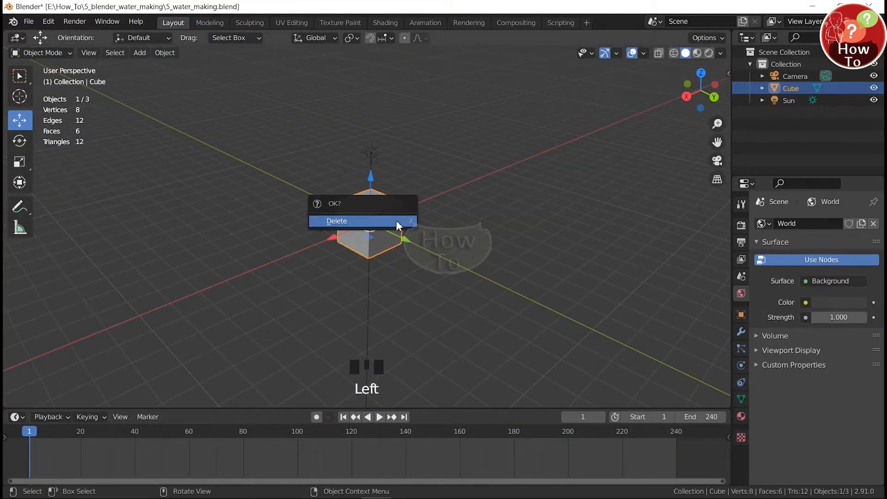
{"action": "left_click", "coordinate": [396, 227]}
{"action": "left_click", "coordinate": [374, 154]}
{"action": "key", "text": "x"}
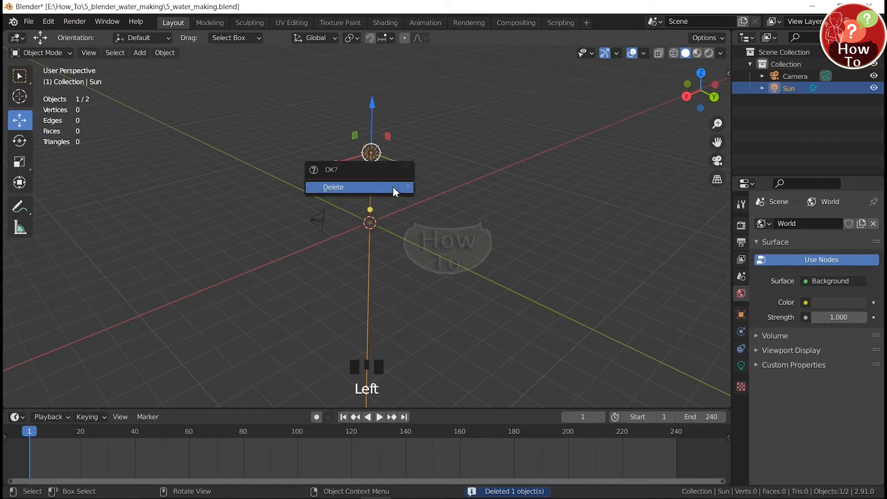
{"action": "key", "text": "x"}
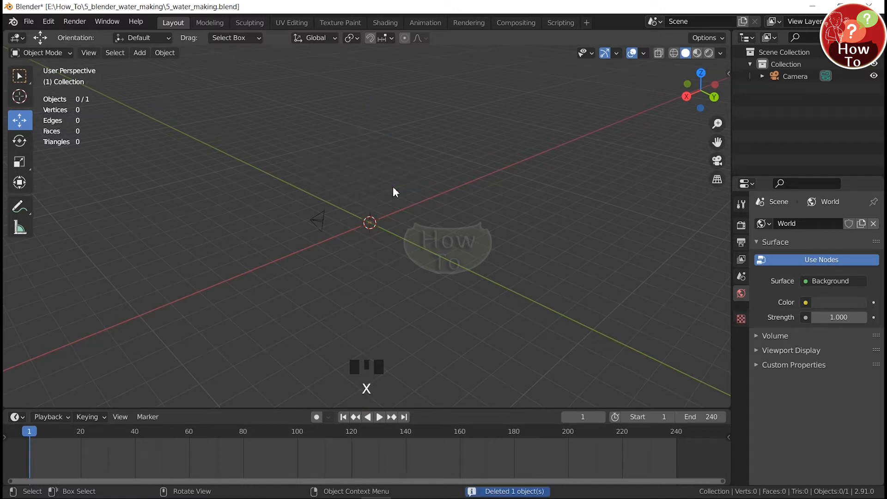
Assign the Dynamic_1 world to the scene and set the viewport to Material Preview shading
{"action": "left_click", "coordinate": [763, 224]}
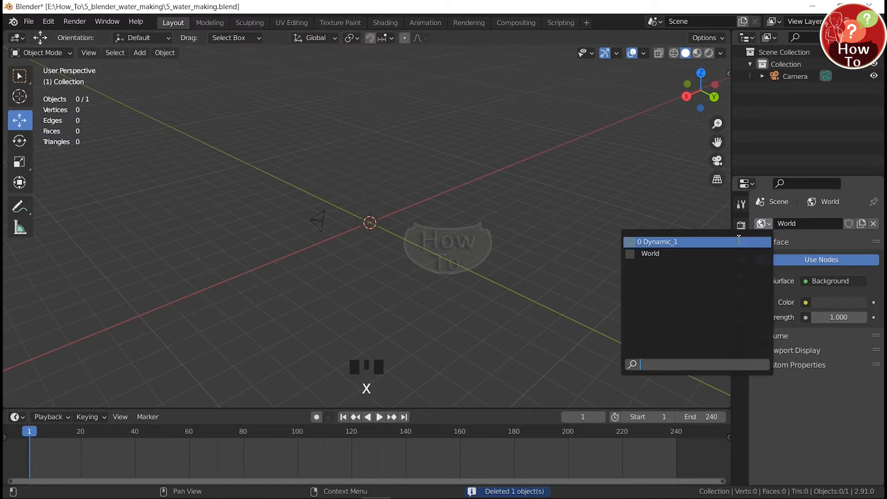
{"action": "left_click", "coordinate": [655, 242]}
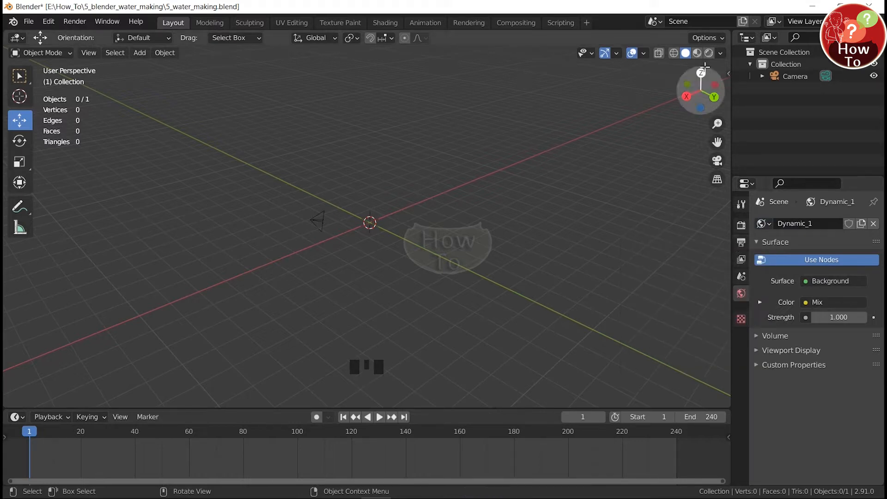
{"action": "left_click", "coordinate": [708, 52]}
{"action": "middle_click_drag", "start_coordinate": [586, 235], "coordinate": [704, 56]}
{"action": "left_click", "coordinate": [697, 54]}
{"action": "scroll", "coordinate": [194, 122], "scroll_direction": "up", "scroll_amount": 4}
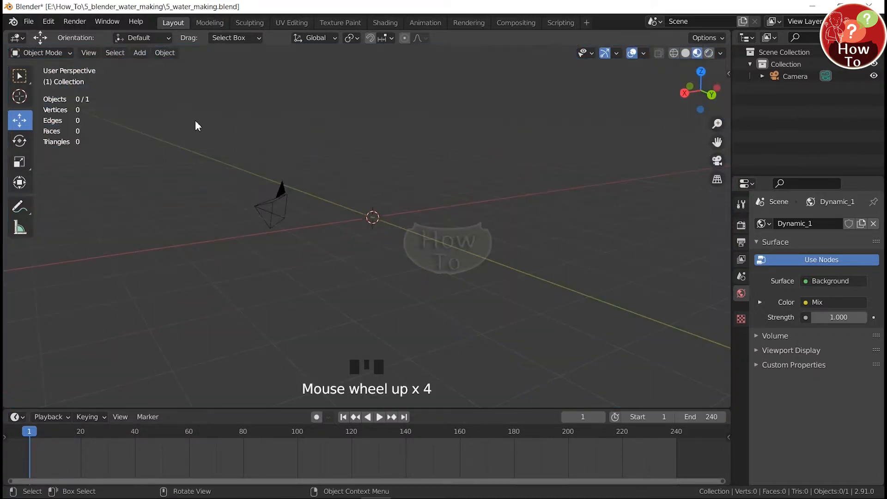
Add a mesh plane at the world origin and scale it uniformly by 2
{"action": "left_click", "coordinate": [139, 52]}
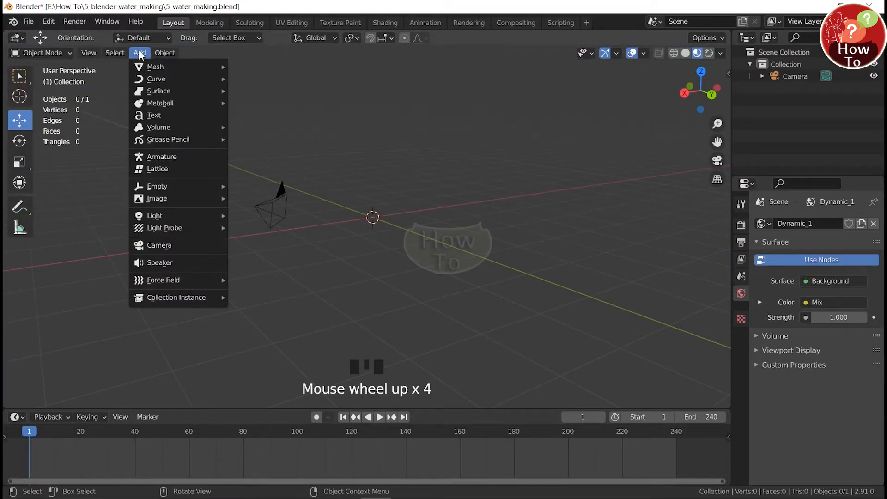
{"action": "mouse_move", "coordinate": [143, 69]}
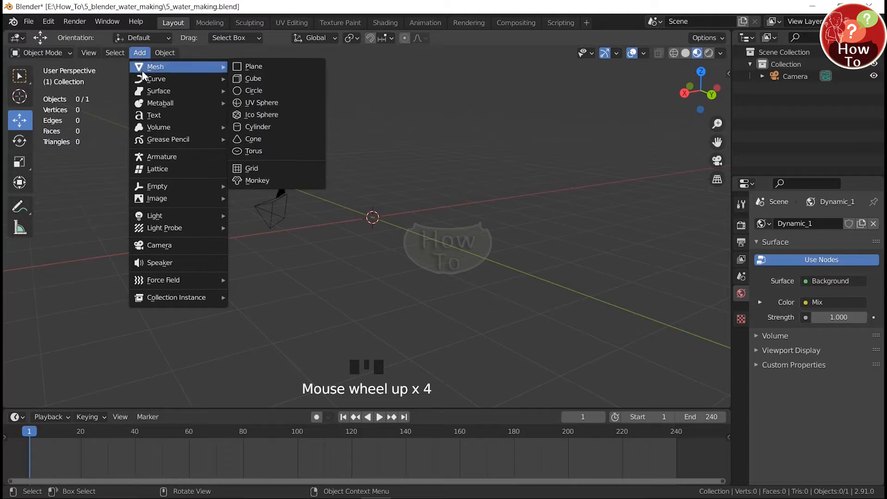
{"action": "left_click", "coordinate": [262, 68]}
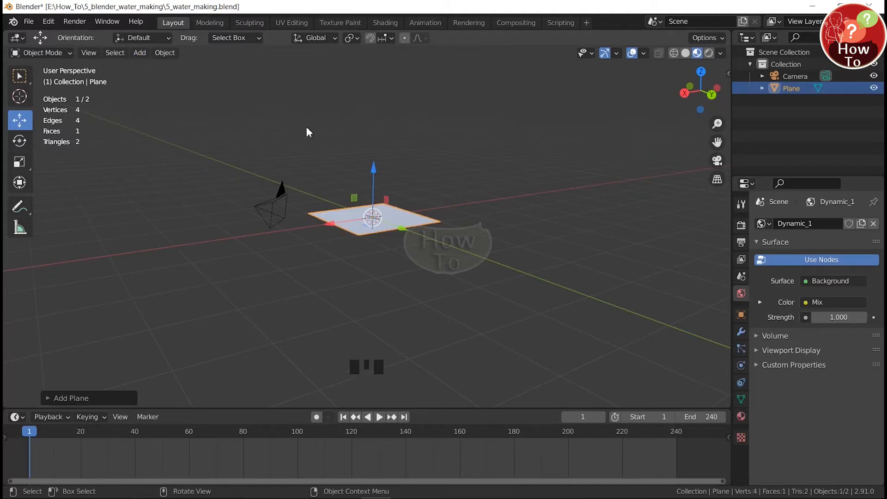
{"action": "scroll", "coordinate": [424, 251], "scroll_direction": "up", "scroll_amount": 2}
{"action": "mouse_move", "coordinate": [424, 252]}
{"action": "middle_mouse_down"}
{"action": "mouse_move", "coordinate": [417, 276]}
{"action": "mouse_move", "coordinate": [421, 254]}
{"action": "middle_mouse_up"}
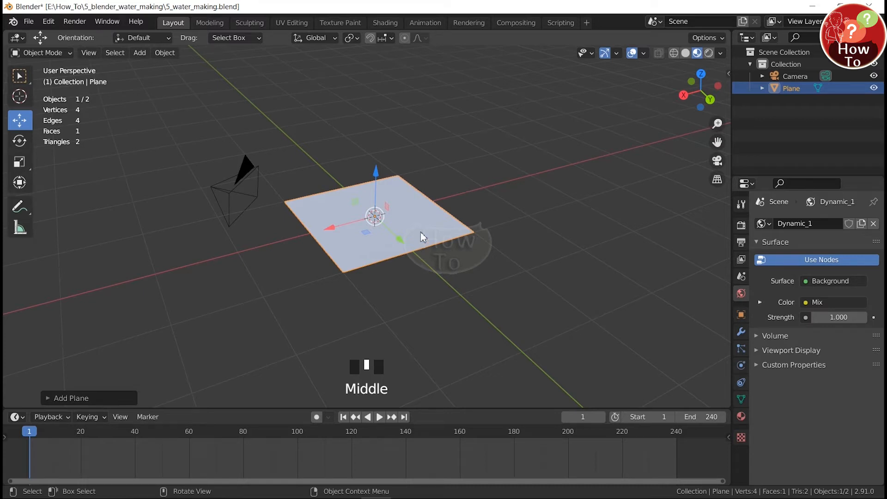
{"action": "type", "text": "s2"}
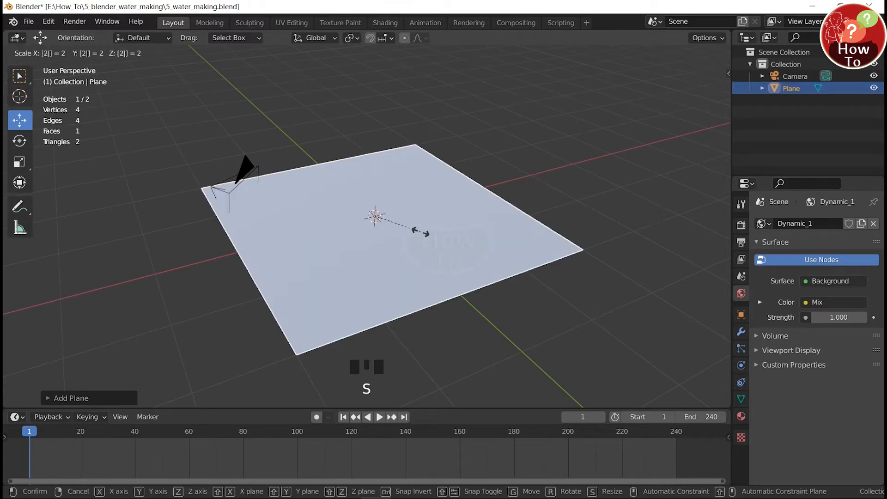
{"action": "key", "text": "Return"}
{"action": "scroll", "coordinate": [420, 232], "scroll_direction": "down", "scroll_amount": 1}
Create a new material on the plane and name it water_material
{"action": "left_click", "coordinate": [741, 416]}
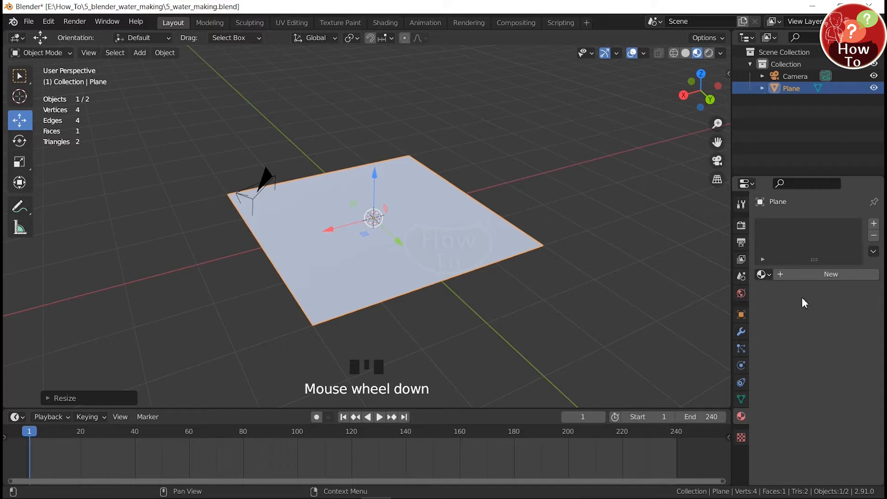
{"action": "left_click", "coordinate": [809, 276]}
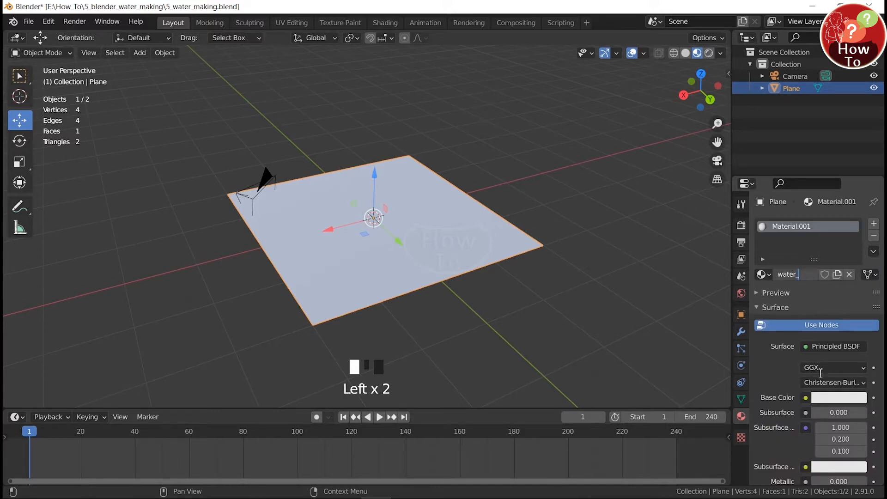
{"action": "type", "text": "water_material"}
{"action": "key", "text": "Return"}
Set the water material's base color to hex 00BFFF
{"action": "left_click", "coordinate": [833, 399]}
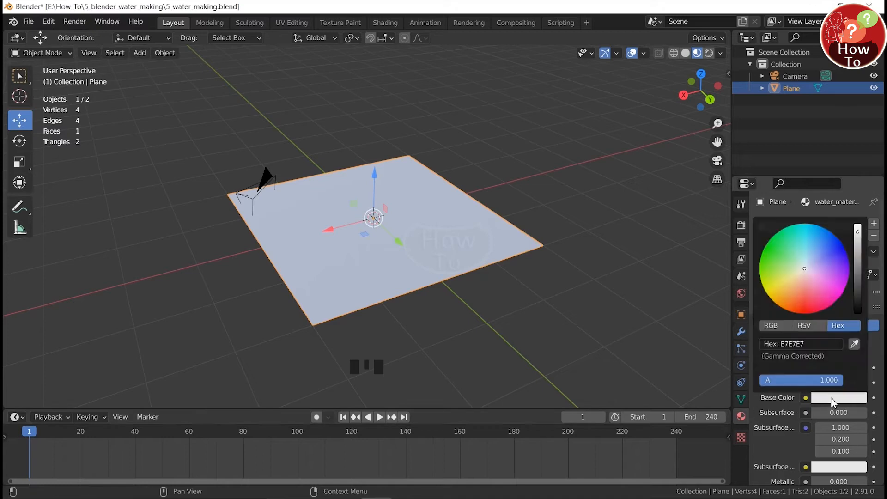
{"action": "left_click", "coordinate": [815, 344]}
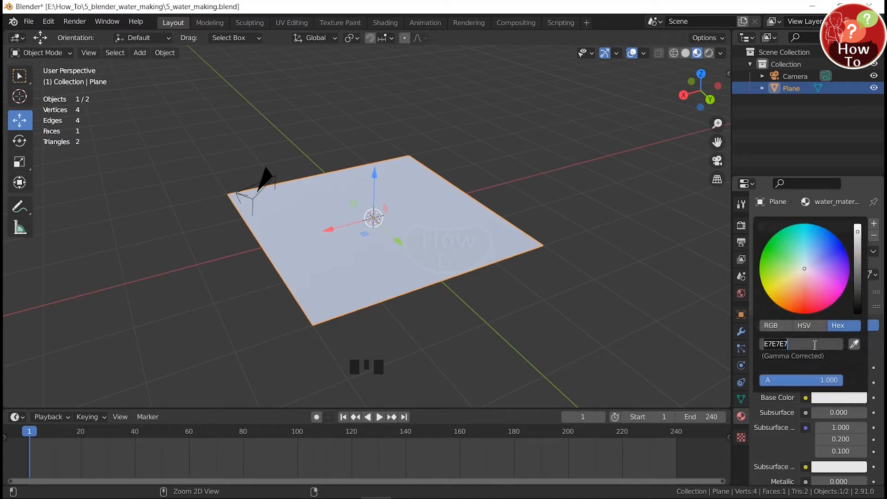
{"action": "type", "text": "00BFFF"}
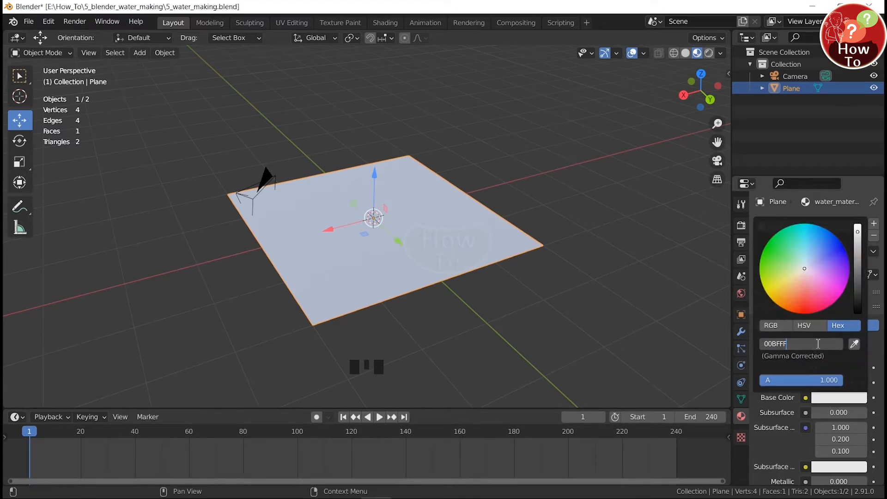
{"action": "key", "text": "Return"}
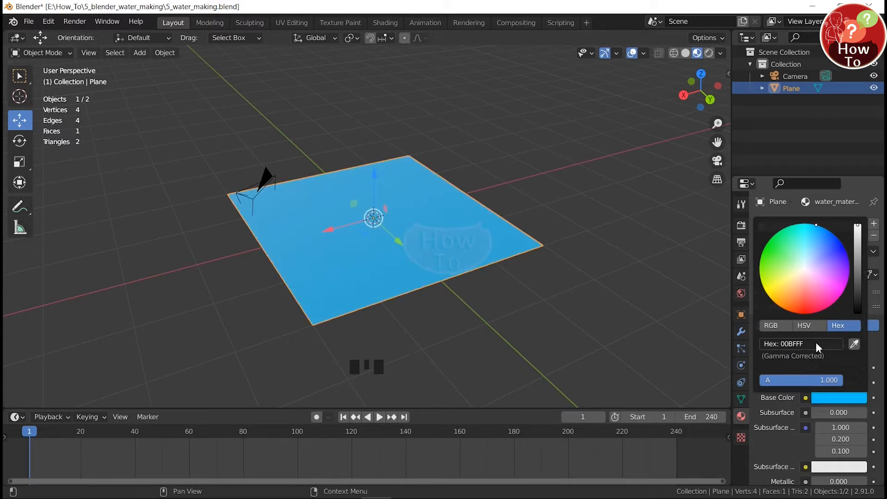
Set the viewport to Rendered shading and view the blue plane from a closer angle
{"action": "middle_click_drag", "start_coordinate": [647, 307], "coordinate": [714, 62]}
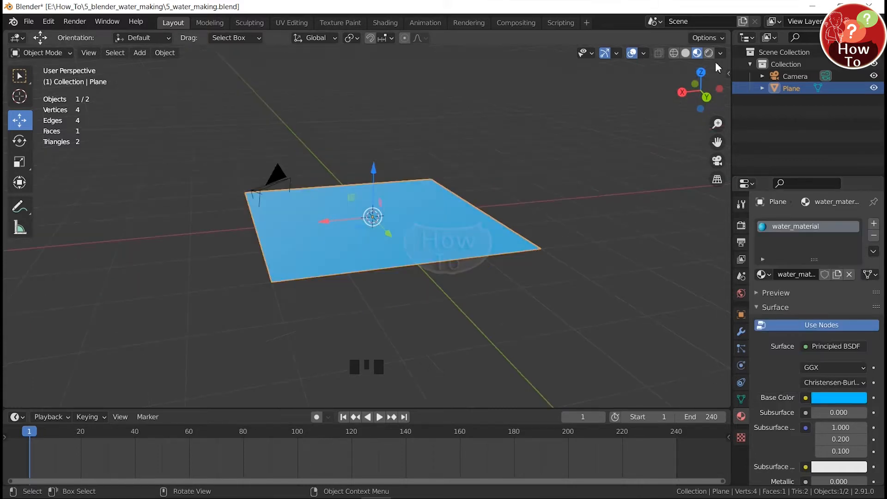
{"action": "left_click", "coordinate": [708, 52]}
{"action": "mouse_move", "coordinate": [522, 242]}
{"action": "middle_mouse_down"}
{"action": "mouse_move", "coordinate": [520, 234]}
{"action": "mouse_move", "coordinate": [506, 243]}
{"action": "mouse_move", "coordinate": [489, 288]}
{"action": "middle_mouse_up"}
Split the 3D viewport in two, turn the new area into a Shader Editor and maximize it
{"action": "mouse_move", "coordinate": [732, 37]}
{"action": "left_mouse_down"}
{"action": "mouse_move", "coordinate": [598, 69]}
{"action": "mouse_move", "coordinate": [322, 101]}
{"action": "left_mouse_up"}
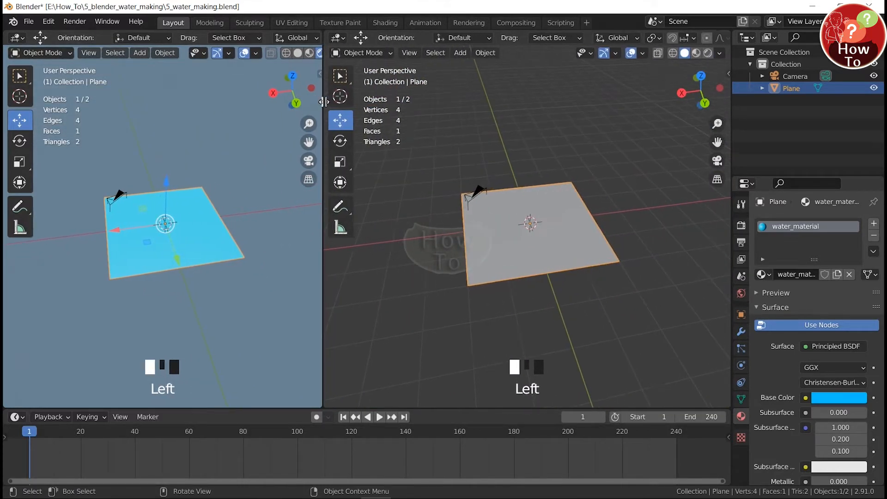
{"action": "left_click", "coordinate": [338, 38]}
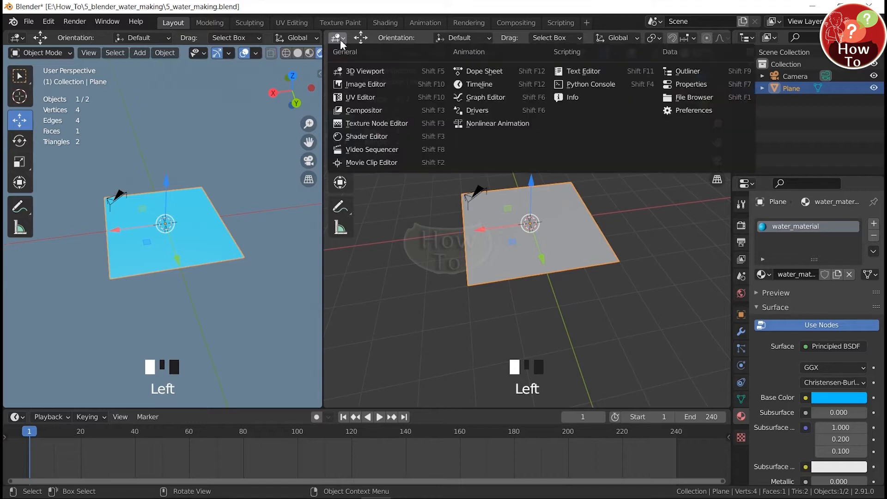
{"action": "left_click", "coordinate": [369, 136]}
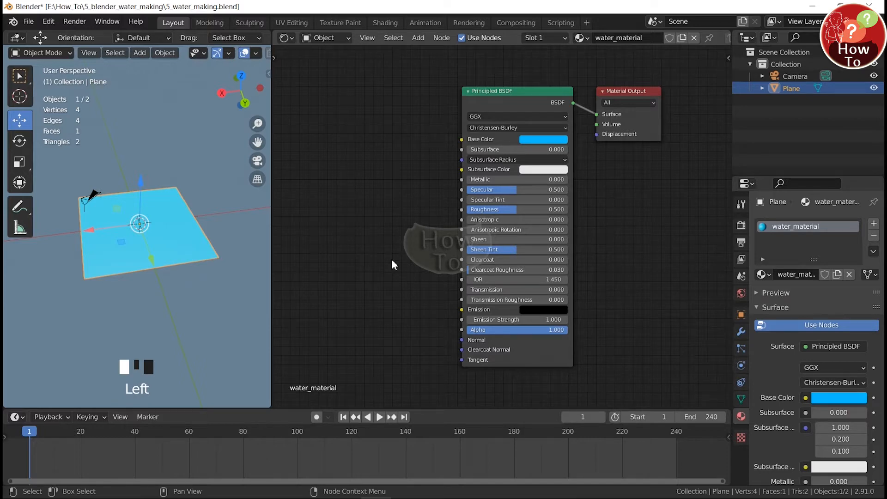
{"action": "key", "text": "ctrl+space"}
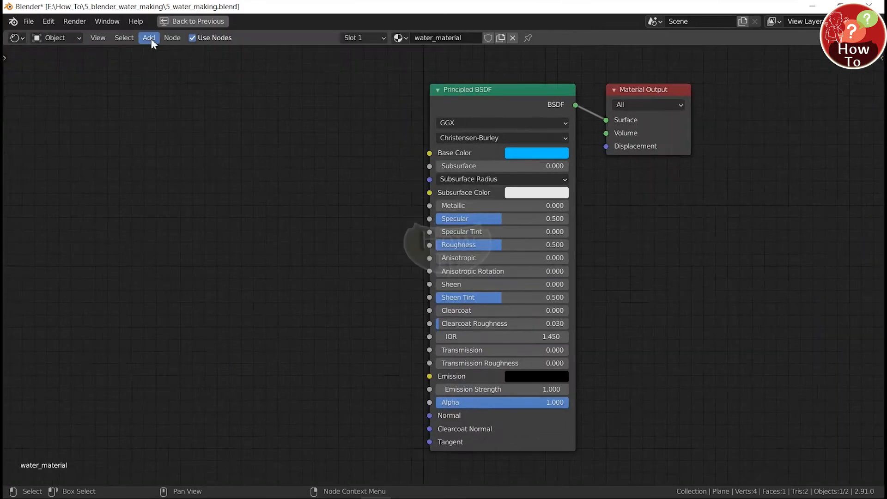
Add a Bump node beside the Principled BSDF node, leaving room for more nodes before it
{"action": "left_click", "coordinate": [148, 38]}
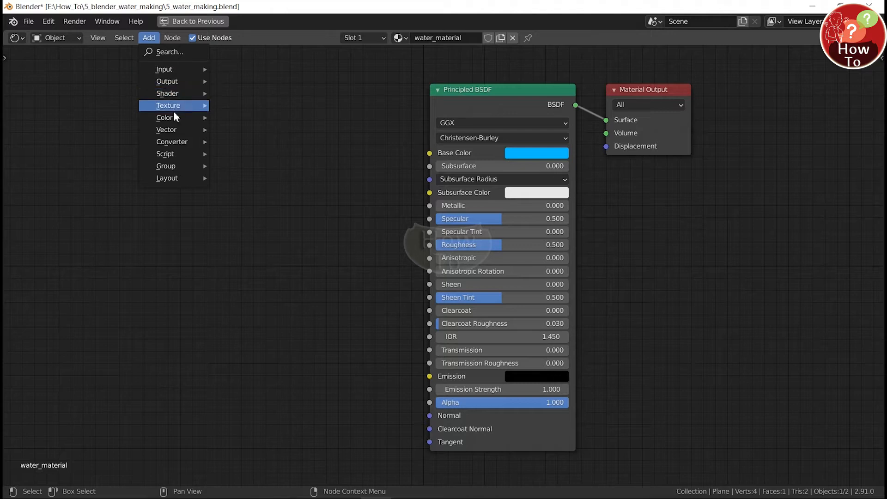
{"action": "mouse_move", "coordinate": [177, 128]}
{"action": "left_click", "coordinate": [231, 130]}
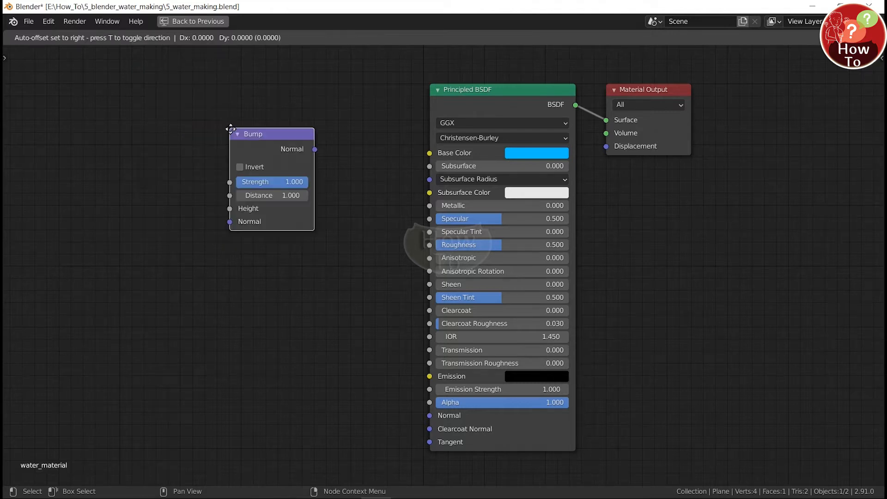
{"action": "left_click", "coordinate": [261, 174]}
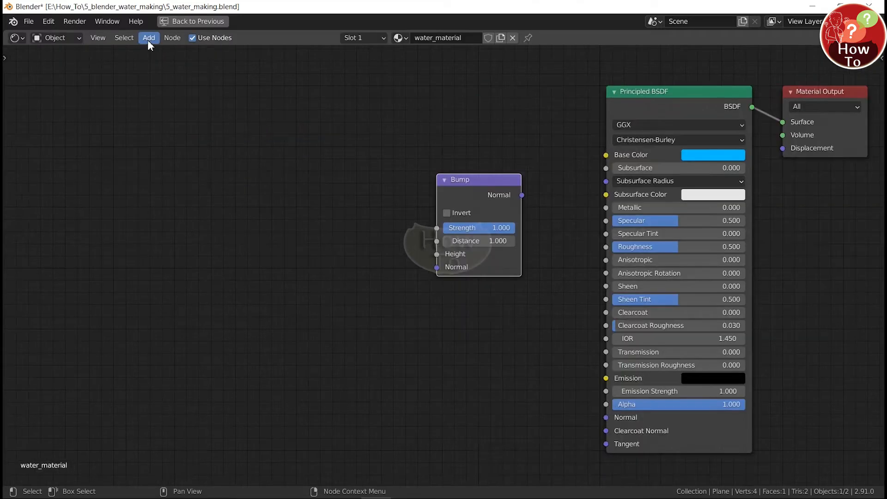
Add a Musgrave Texture node ahead of the Bump node
{"action": "left_click", "coordinate": [149, 38]}
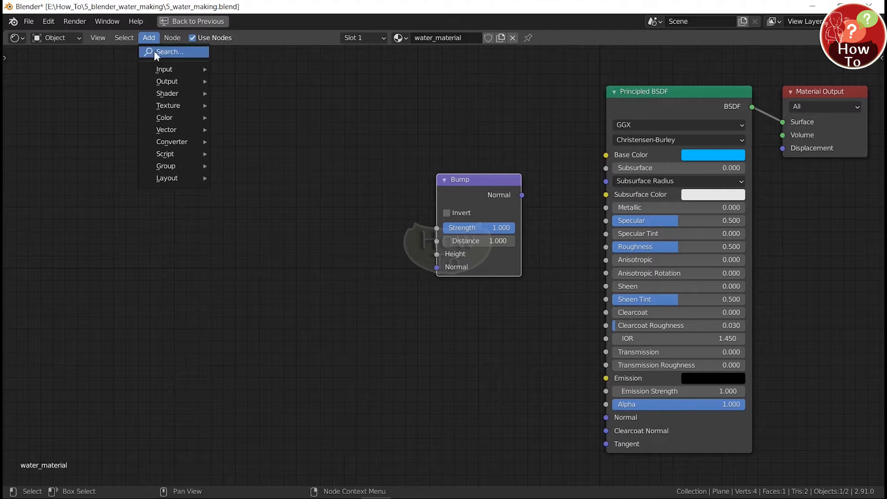
{"action": "mouse_move", "coordinate": [181, 106]}
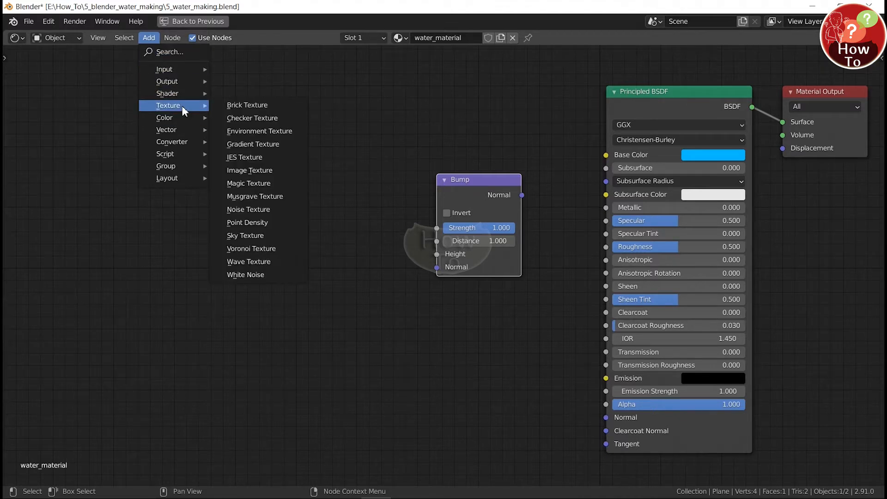
{"action": "left_click", "coordinate": [254, 196]}
{"action": "left_click", "coordinate": [267, 164]}
Add a Mapping node ahead of the Musgrave Texture node
{"action": "left_click", "coordinate": [151, 38]}
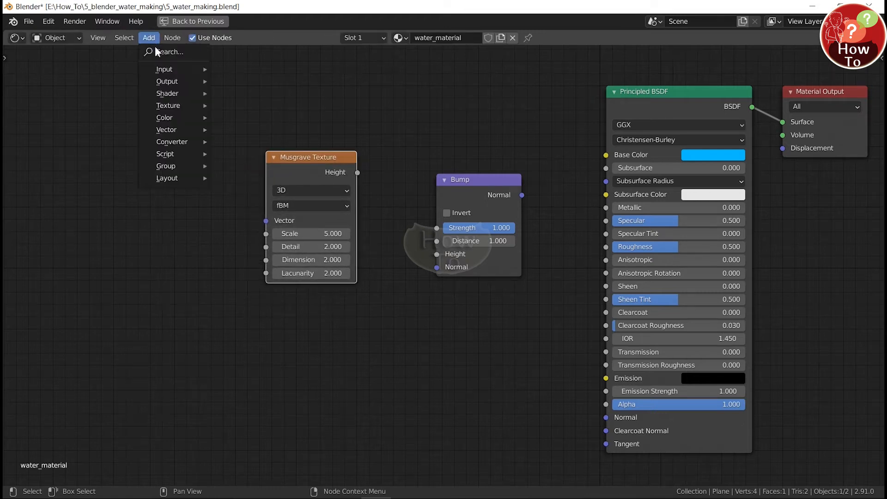
{"action": "mouse_move", "coordinate": [176, 125]}
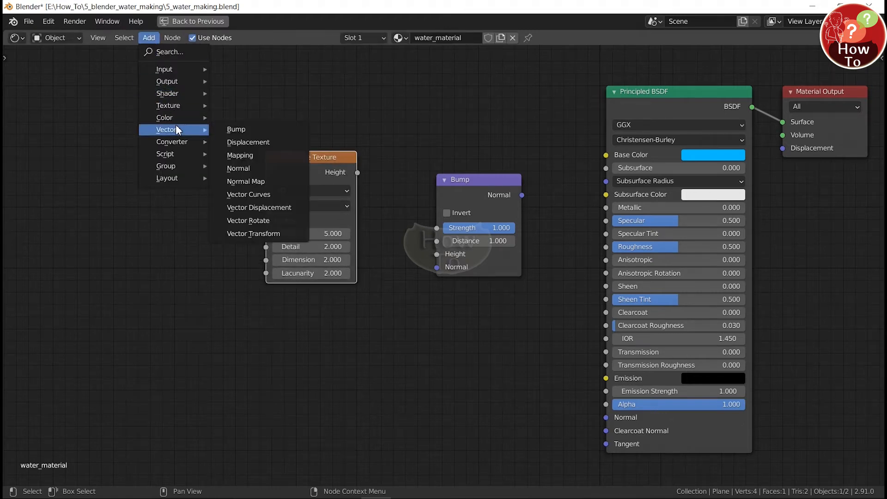
{"action": "left_click", "coordinate": [237, 153]}
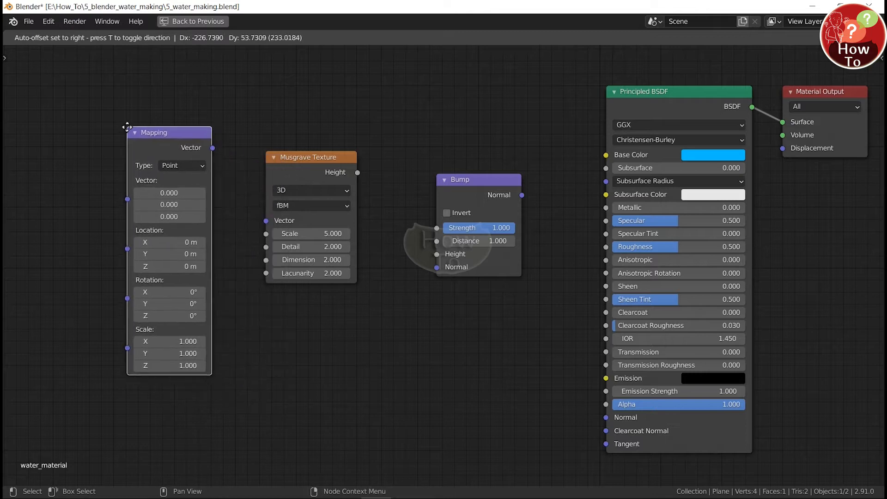
{"action": "left_click", "coordinate": [114, 124]}
{"action": "middle_click_drag", "start_coordinate": [114, 125], "coordinate": [255, 136]}
Add a Texture Coordinate node ahead of the Mapping node
{"action": "left_click", "coordinate": [147, 40]}
{"action": "mouse_move", "coordinate": [164, 71]}
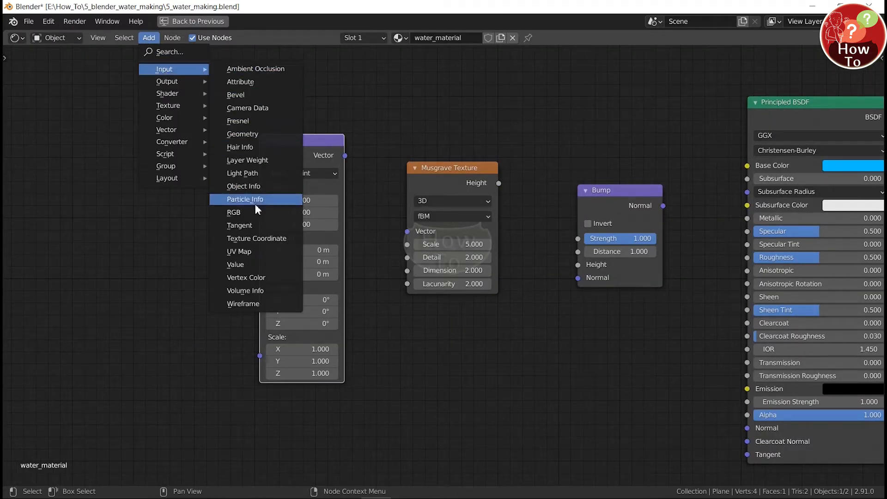
{"action": "left_click", "coordinate": [256, 239]}
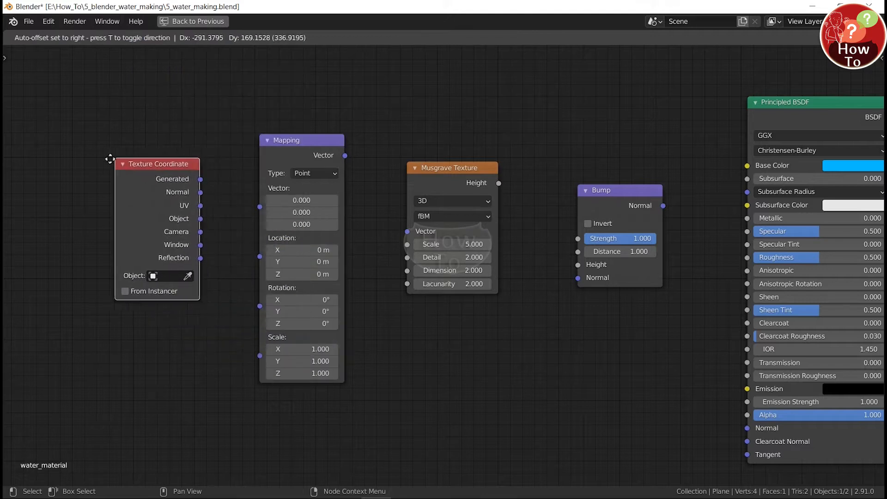
{"action": "left_click", "coordinate": [79, 158]}
Link the Texture Coordinate's Generated output to the Mapping Vector input, and the Mapping output to the Musgrave Texture's Vector input
{"action": "left_click_drag", "start_coordinate": [175, 185], "coordinate": [260, 206]}
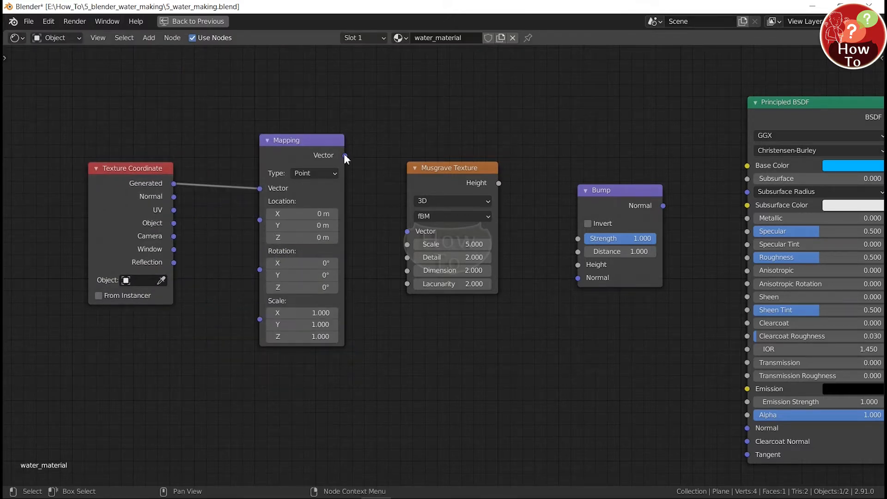
{"action": "left_click_drag", "start_coordinate": [345, 156], "coordinate": [361, 181]}
{"action": "left_click_drag", "start_coordinate": [387, 223], "coordinate": [406, 231]}
Link the Musgrave Texture's Height output to the Bump node's Height input
{"action": "middle_click_drag", "start_coordinate": [504, 193], "coordinate": [313, 186]}
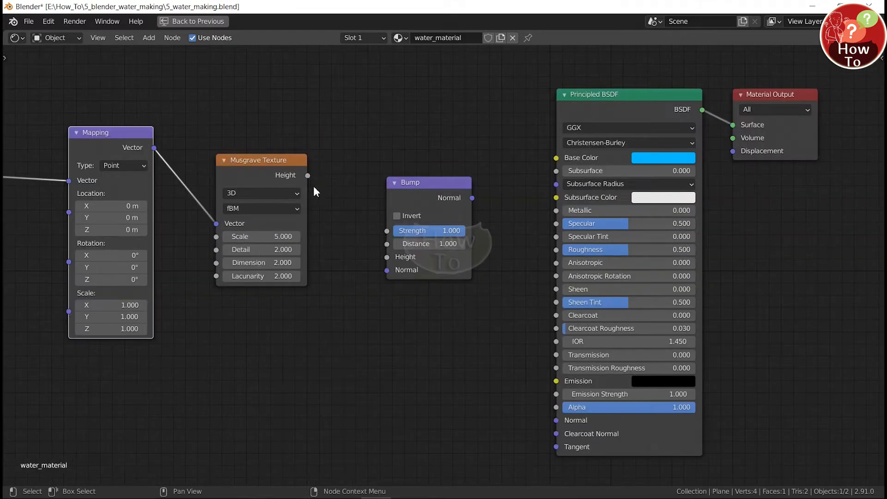
{"action": "left_click_drag", "start_coordinate": [308, 174], "coordinate": [315, 188]}
{"action": "left_click_drag", "start_coordinate": [347, 237], "coordinate": [386, 257]}
{"action": "middle_click_drag", "start_coordinate": [386, 258], "coordinate": [239, 260]}
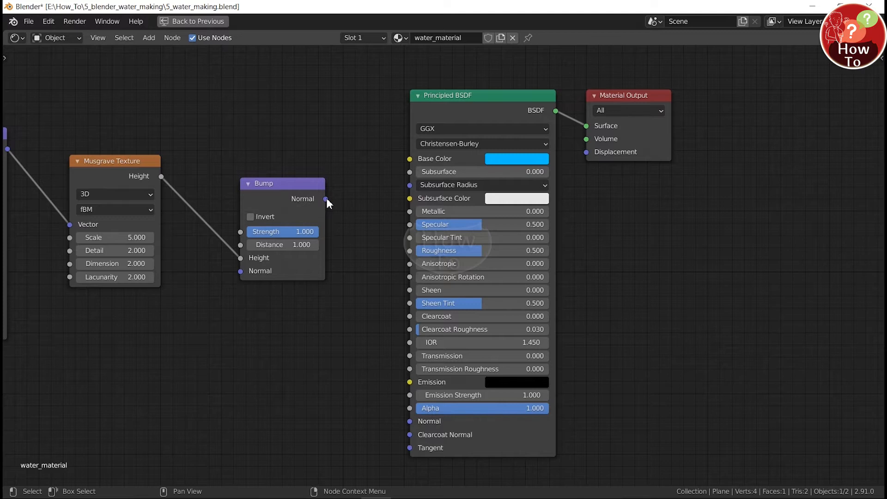
Link the Bump node's Normal output to the Principled BSDF's Normal input
{"action": "left_click_drag", "start_coordinate": [326, 200], "coordinate": [409, 420]}
{"action": "key", "text": "Home"}
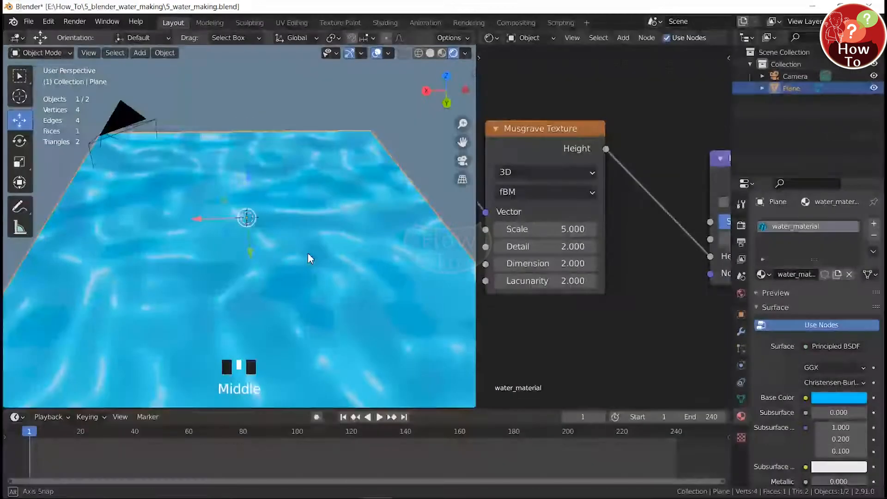
Set the Musgrave Texture's Scale to 70 and its Detail to 0.8
{"action": "left_click", "coordinate": [565, 227]}
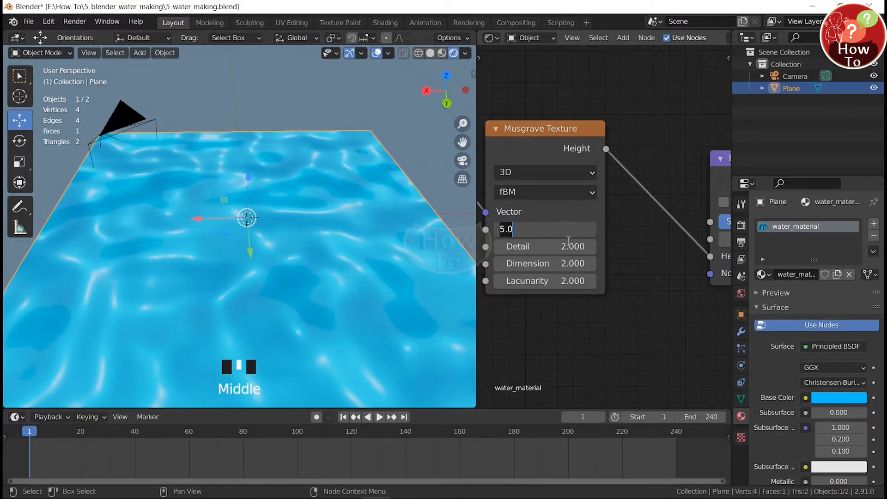
{"action": "type", "text": "70"}
{"action": "key", "text": "Return"}
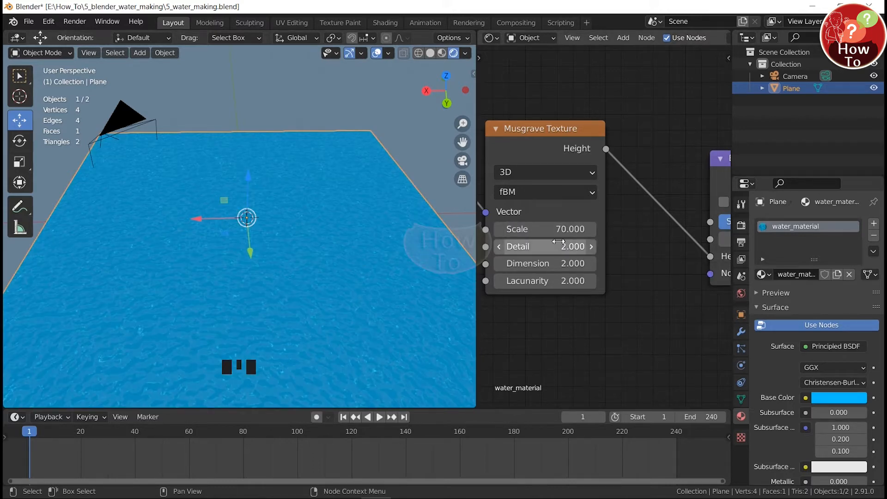
{"action": "left_click", "coordinate": [564, 249]}
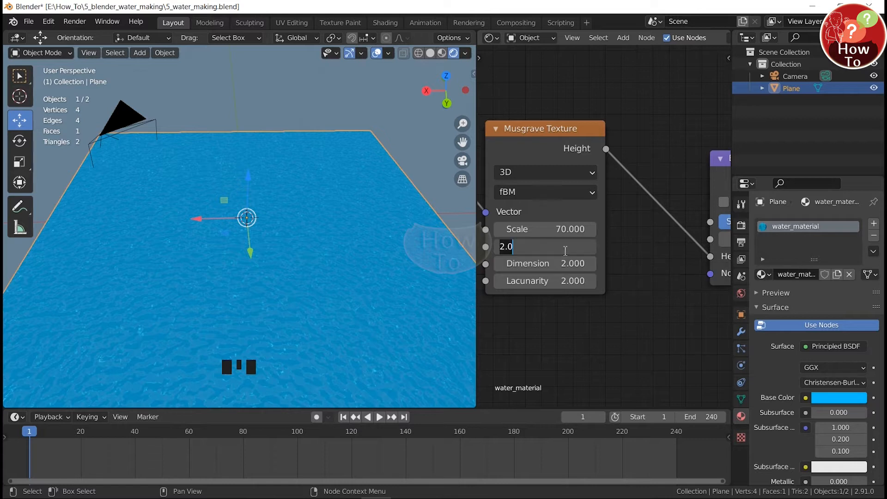
{"action": "type", "text": "0.8"}
{"action": "left_click", "coordinate": [563, 261]}
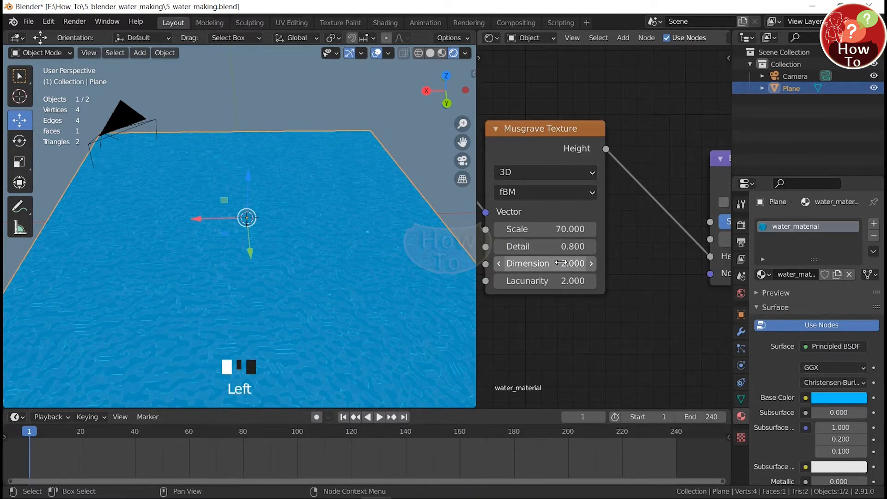
Set the Musgrave Texture's Dimension to 0.8 and its Lacunarity to 0.1
{"action": "left_click", "coordinate": [561, 263]}
{"action": "type", "text": "0."}
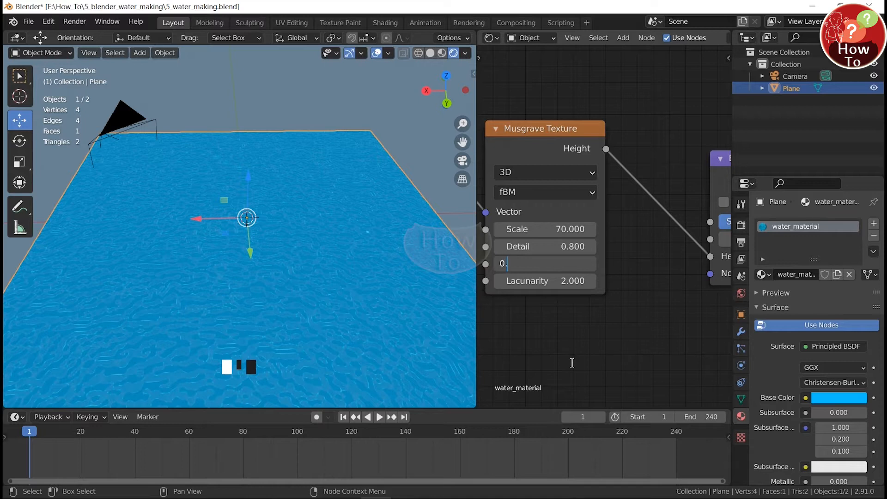
{"action": "type", "text": "8"}
{"action": "key", "text": "Return"}
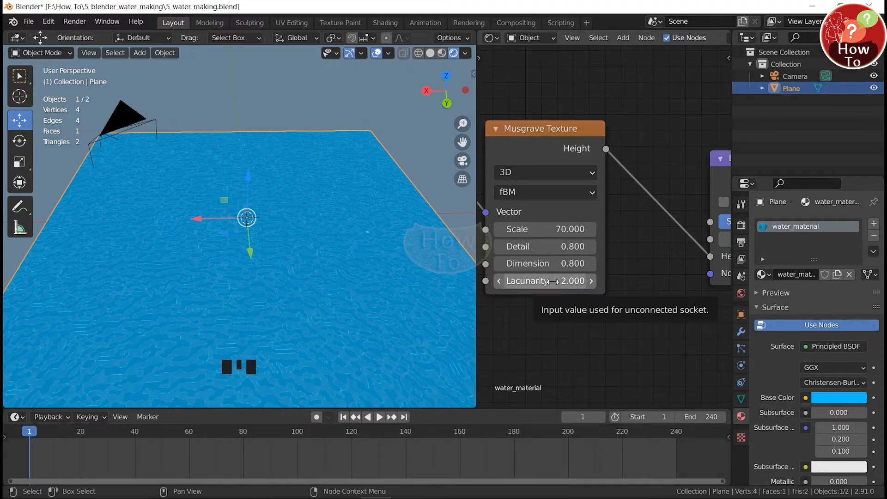
{"action": "left_click", "coordinate": [570, 287]}
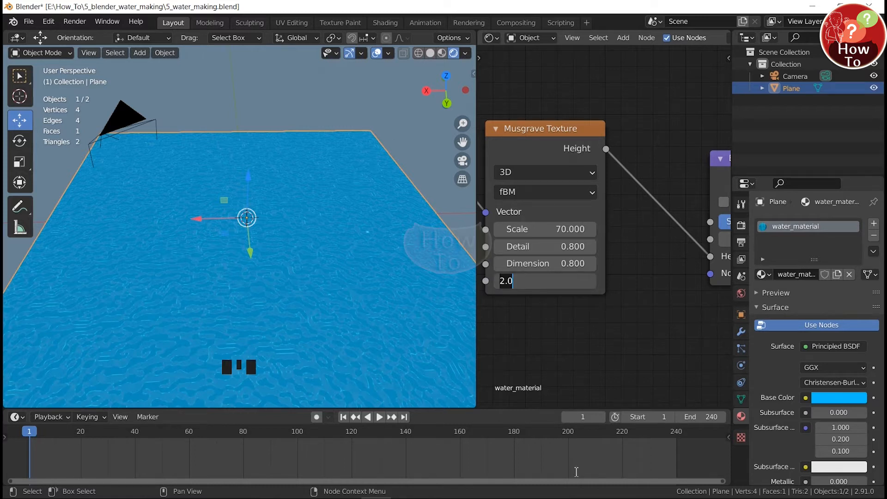
{"action": "type", "text": "0.1"}
{"action": "key", "text": "Return"}
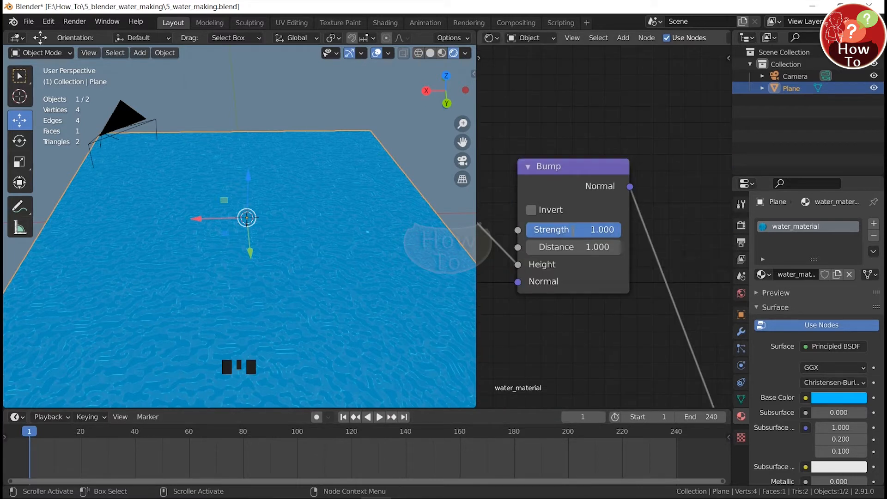
Set the Bump node's Strength to 0.3
{"action": "left_click", "coordinate": [572, 234]}
{"action": "type", "text": "0.3"}
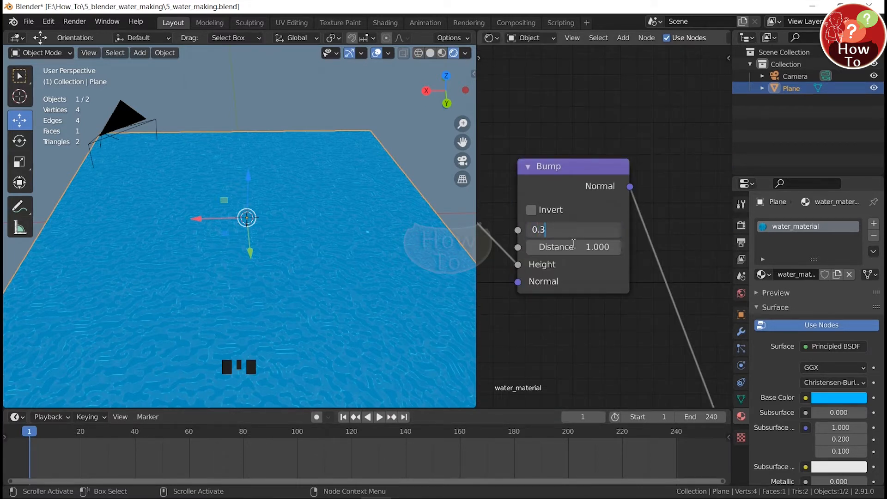
{"action": "key", "text": "Return"}
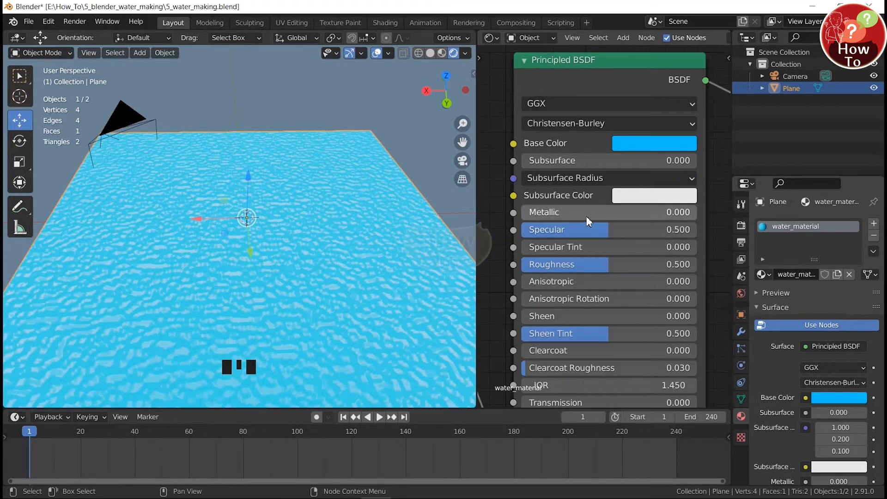
Set the Principled BSDF's Metallic to 0.9 and its Specular to 0.6
{"action": "left_click", "coordinate": [588, 211]}
{"action": "type", "text": "0"}
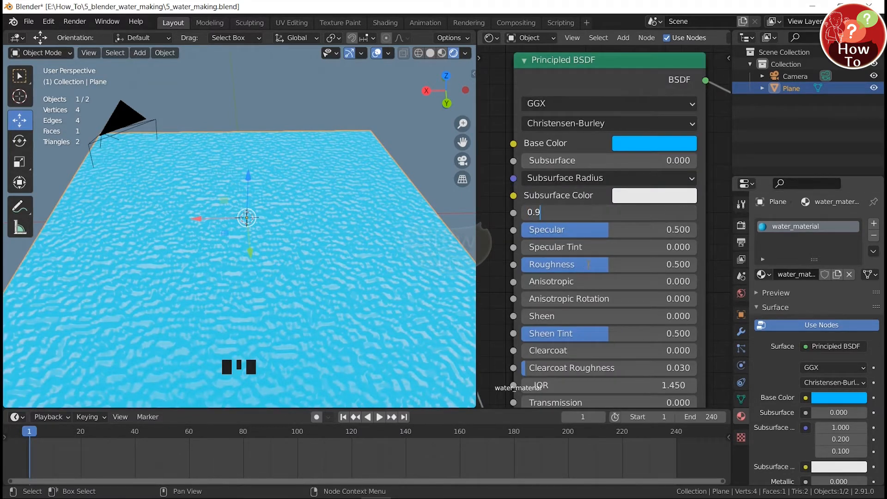
{"action": "type", "text": ".9"}
{"action": "left_click", "coordinate": [588, 265]}
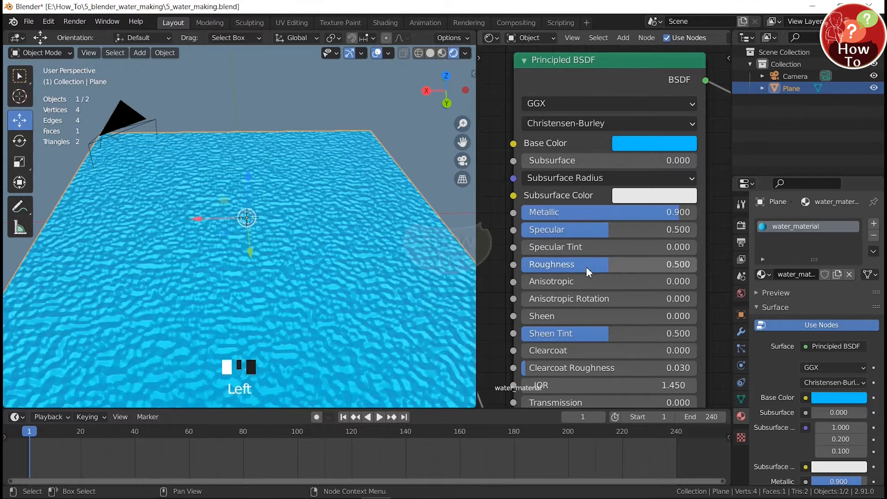
{"action": "left_click", "coordinate": [590, 230]}
{"action": "type", "text": "0.6"}
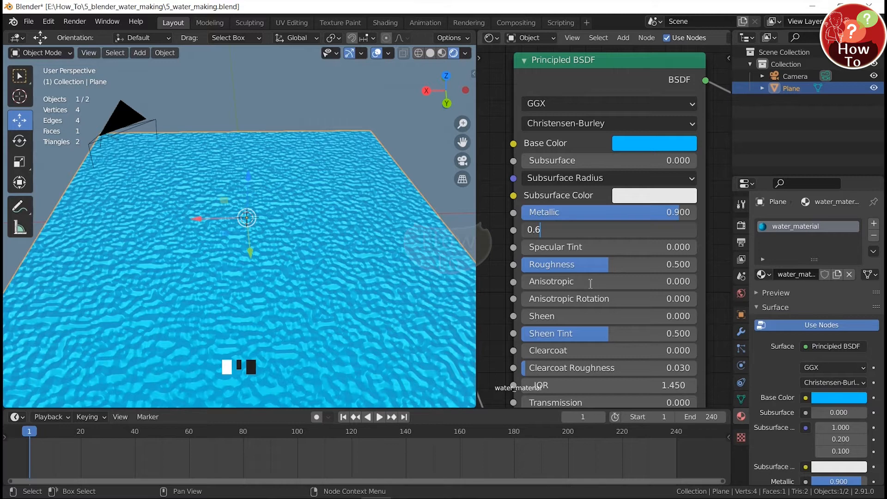
{"action": "left_click", "coordinate": [588, 280]}
Set the Principled BSDF's Roughness to 0.1
{"action": "left_click", "coordinate": [612, 266]}
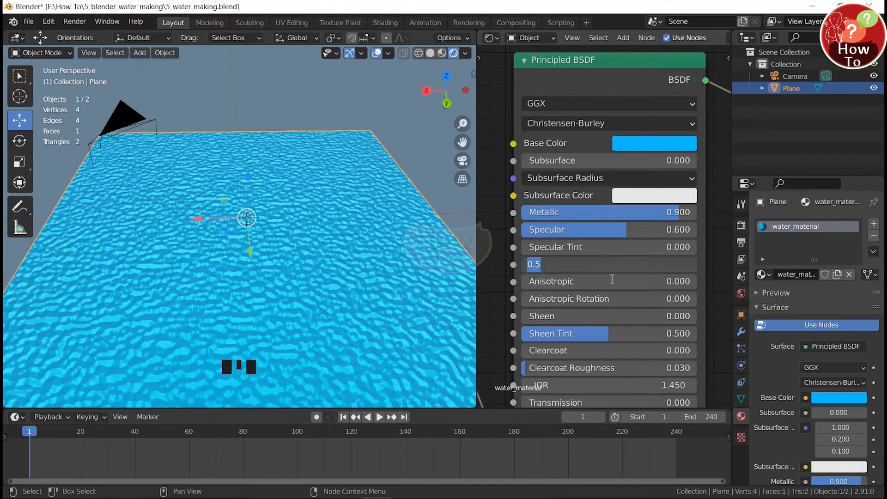
{"action": "type", "text": "0.1"}
{"action": "left_click", "coordinate": [609, 279]}
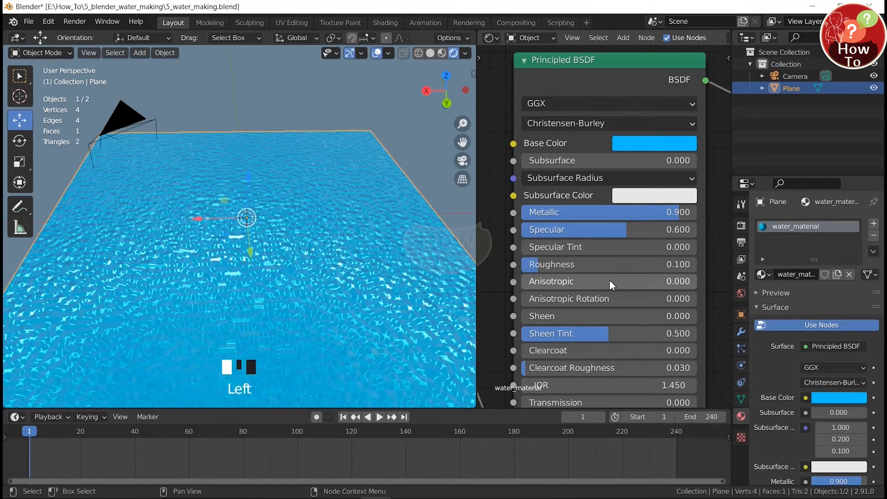
Examine the water surface through the camera in Material Preview and in Rendered shading
{"action": "scroll", "coordinate": [299, 207], "scroll_direction": "up", "scroll_amount": 4}
{"action": "mouse_move", "coordinate": [300, 213]}
{"action": "middle_mouse_down"}
{"action": "mouse_move", "coordinate": [316, 265]}
{"action": "mouse_move", "coordinate": [317, 203]}
{"action": "mouse_move", "coordinate": [401, 187]}
{"action": "mouse_move", "coordinate": [375, 178]}
{"action": "mouse_move", "coordinate": [307, 182]}
{"action": "mouse_move", "coordinate": [290, 280]}
{"action": "mouse_move", "coordinate": [331, 272]}
{"action": "mouse_move", "coordinate": [369, 223]}
{"action": "mouse_move", "coordinate": [381, 169]}
{"action": "mouse_move", "coordinate": [429, 167]}
{"action": "middle_mouse_up"}
{"action": "left_click", "coordinate": [440, 54]}
{"action": "left_click", "coordinate": [462, 160]}
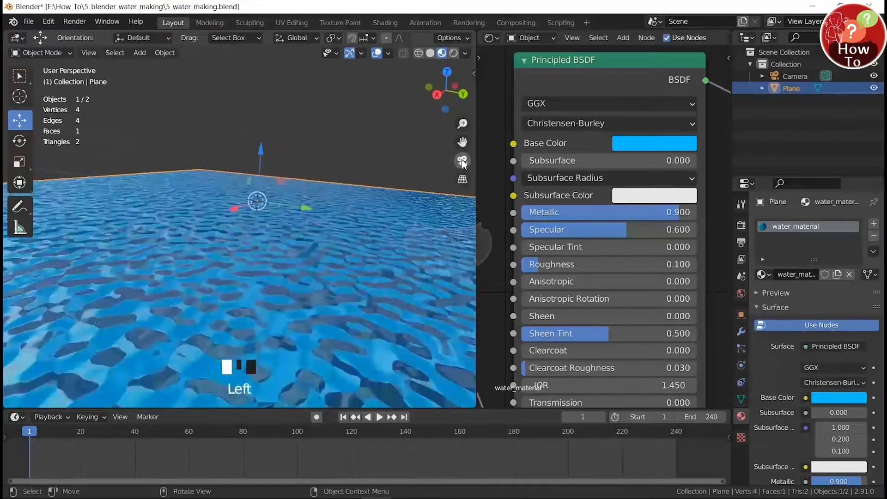
{"action": "scroll", "coordinate": [267, 225], "scroll_direction": "up", "scroll_amount": 3}
{"action": "scroll", "coordinate": [267, 225], "scroll_direction": "up", "scroll_amount": 2}
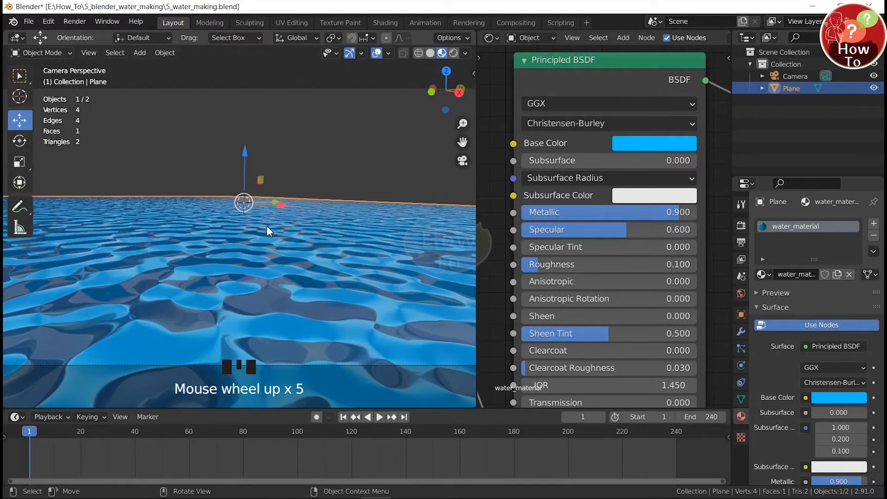
{"action": "left_click", "coordinate": [453, 53]}
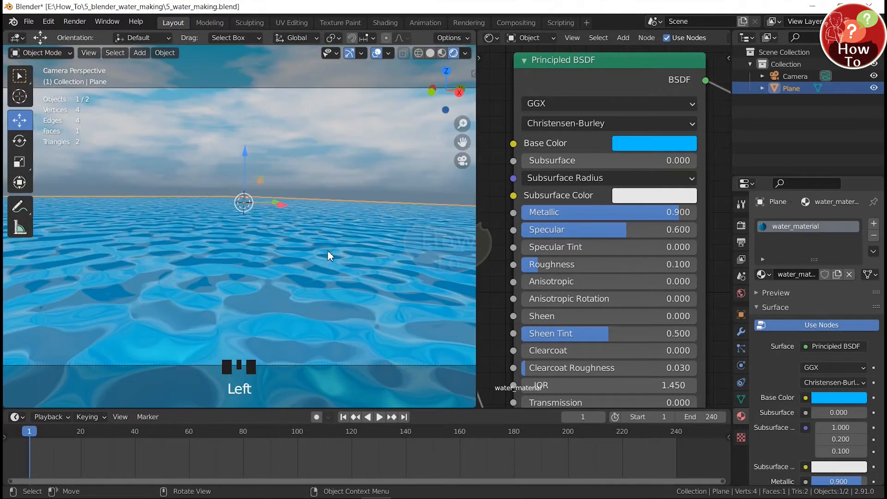
{"action": "middle_click_drag", "start_coordinate": [328, 250], "coordinate": [341, 273]}
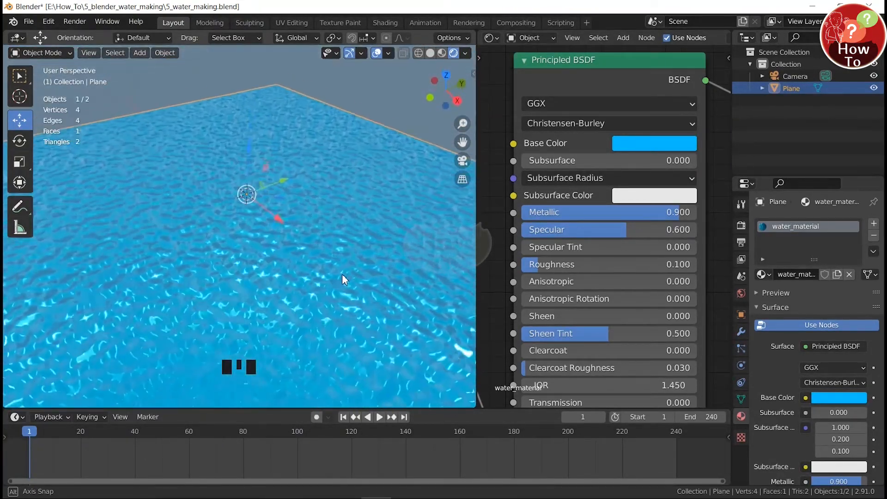
Set the render output file format to AVI JPEG
{"action": "left_click", "coordinate": [740, 226]}
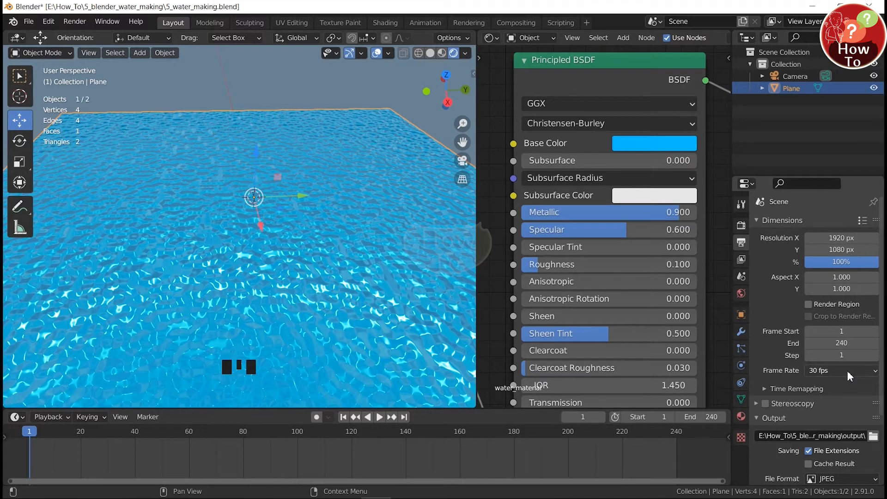
{"action": "scroll", "coordinate": [791, 442], "scroll_direction": "down", "scroll_amount": 1}
{"action": "scroll", "coordinate": [791, 443], "scroll_direction": "down", "scroll_amount": 3}
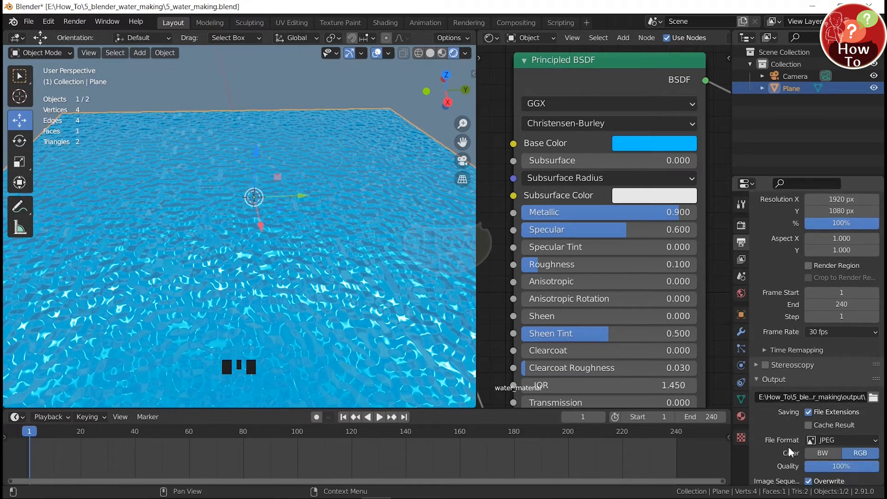
{"action": "left_click", "coordinate": [841, 402]}
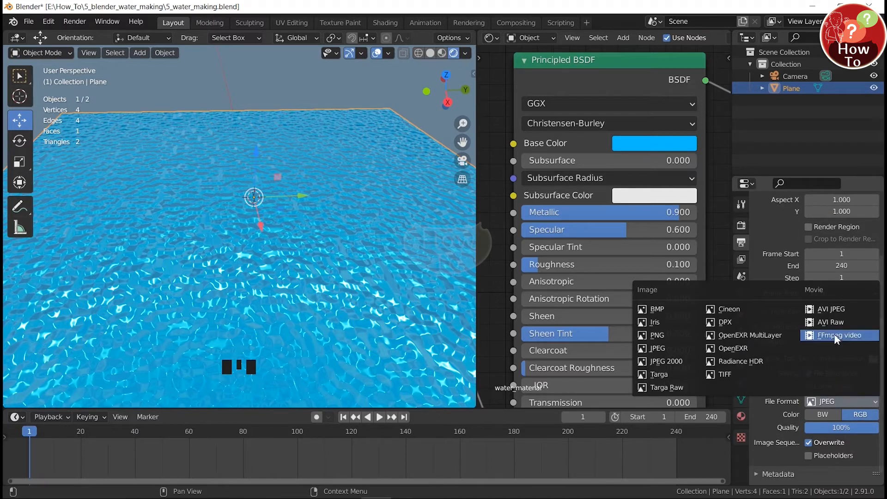
{"action": "left_click", "coordinate": [835, 310]}
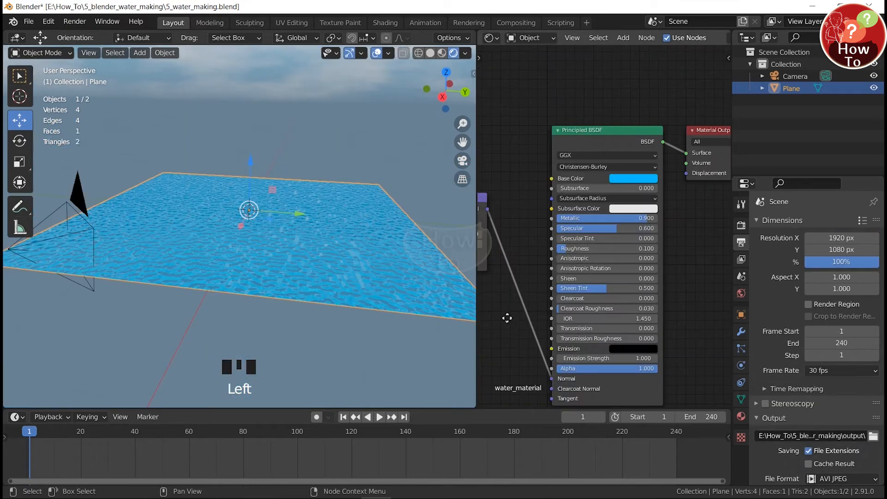
Insert keyframes for the Mapping node's Location at 0 m on frame 1
{"action": "middle_click_drag", "start_coordinate": [505, 317], "coordinate": [675, 313]}
{"action": "middle_click_drag", "start_coordinate": [496, 310], "coordinate": [625, 279]}
{"action": "scroll", "coordinate": [625, 279], "scroll_direction": "up", "scroll_amount": 4}
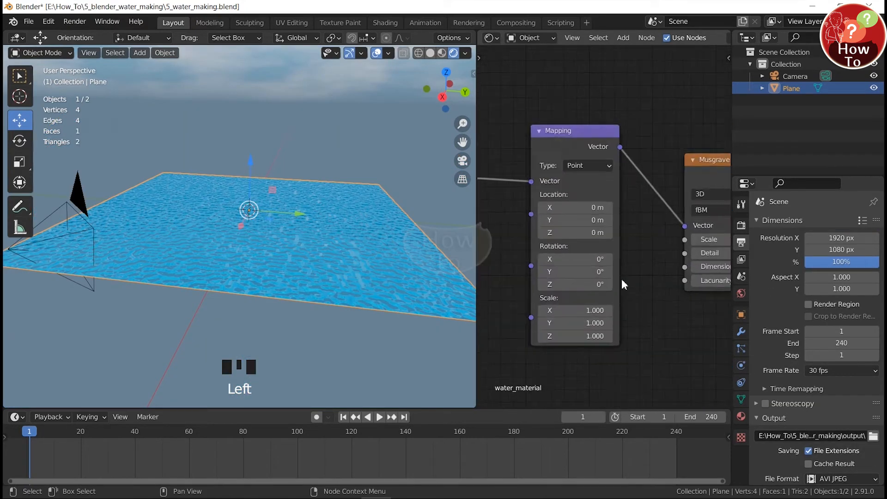
{"action": "right_click", "coordinate": [560, 194]}
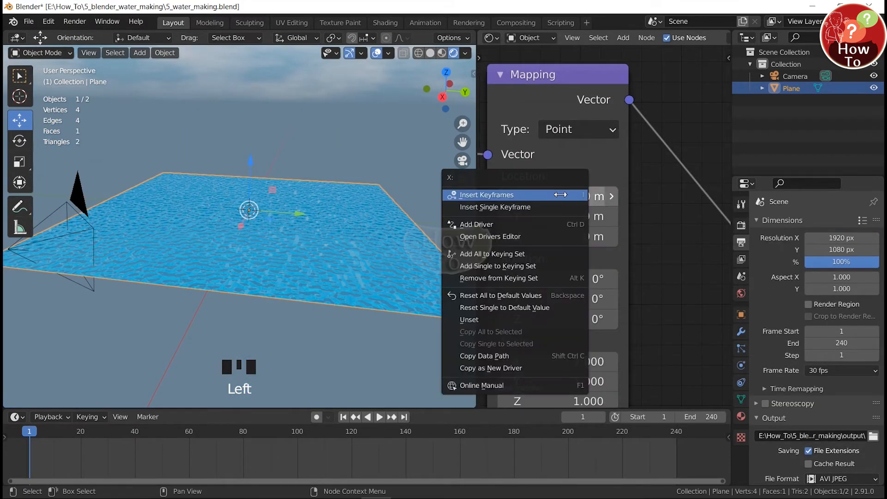
{"action": "right_click", "coordinate": [560, 194]}
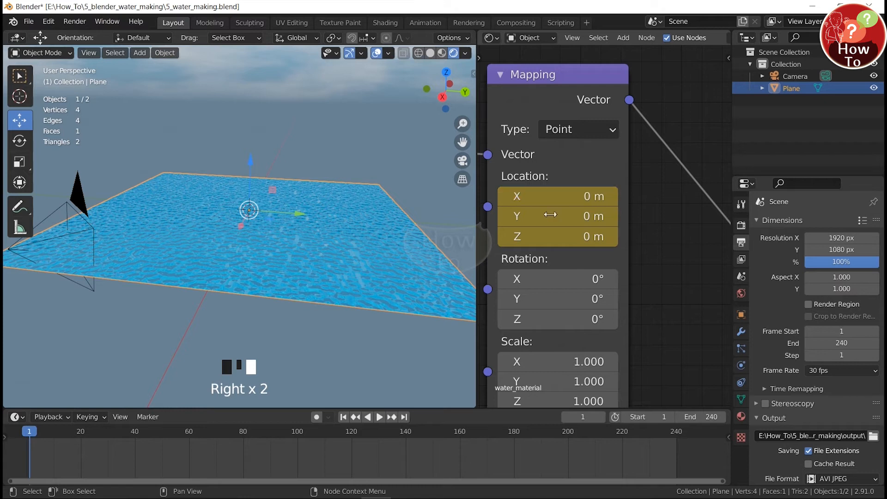
Set the Mapping node's Z Location to 0.2 m at frame 240 and keyframe the Location
{"action": "left_click", "coordinate": [392, 417]}
{"action": "left_click", "coordinate": [404, 417]}
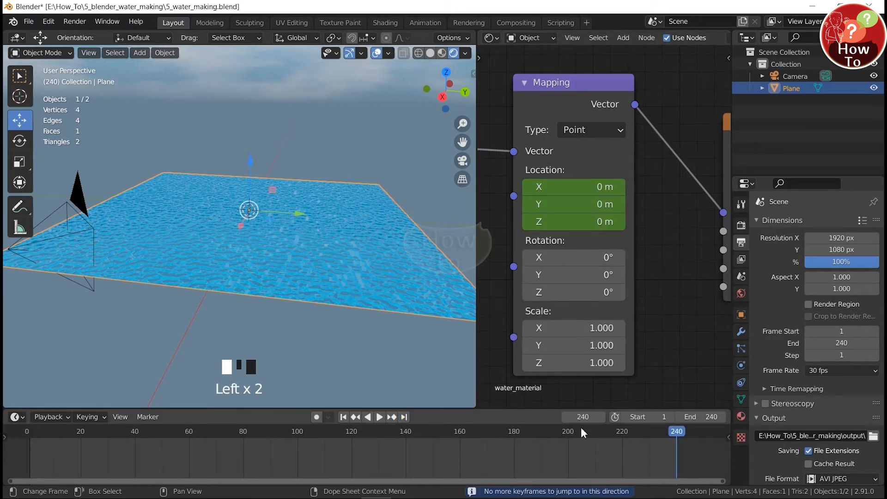
{"action": "left_click", "coordinate": [599, 223]}
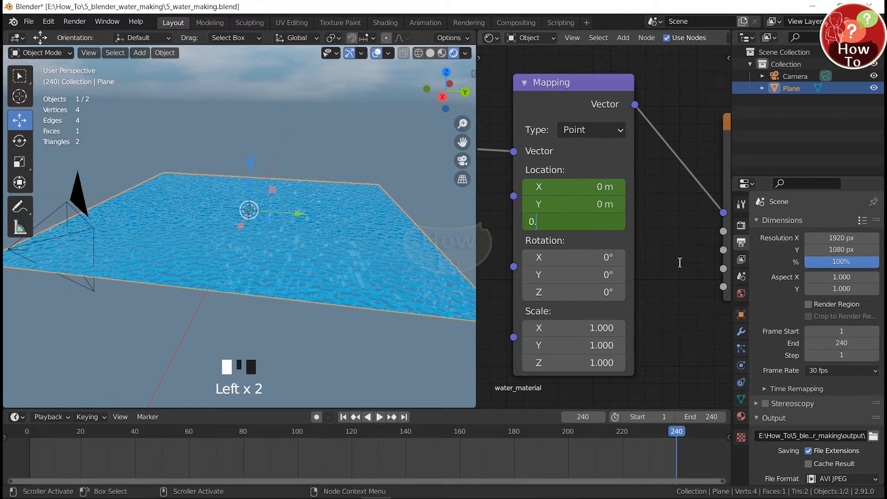
{"action": "key", "text": "Return"}
{"action": "key", "text": "BackSpace"}
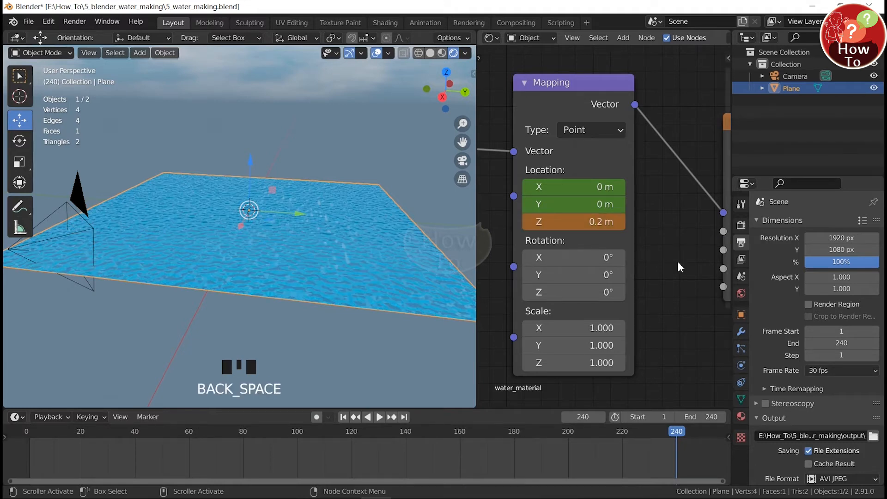
{"action": "right_click", "coordinate": [589, 216]}
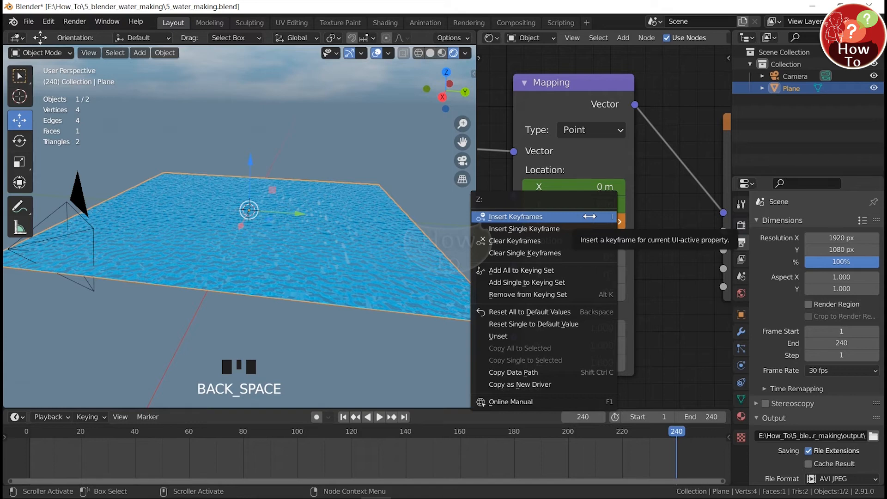
{"action": "left_click", "coordinate": [588, 217]}
Set the interpolation mode of the Mapping Location keyframes to Linear
{"action": "left_click", "coordinate": [662, 438]}
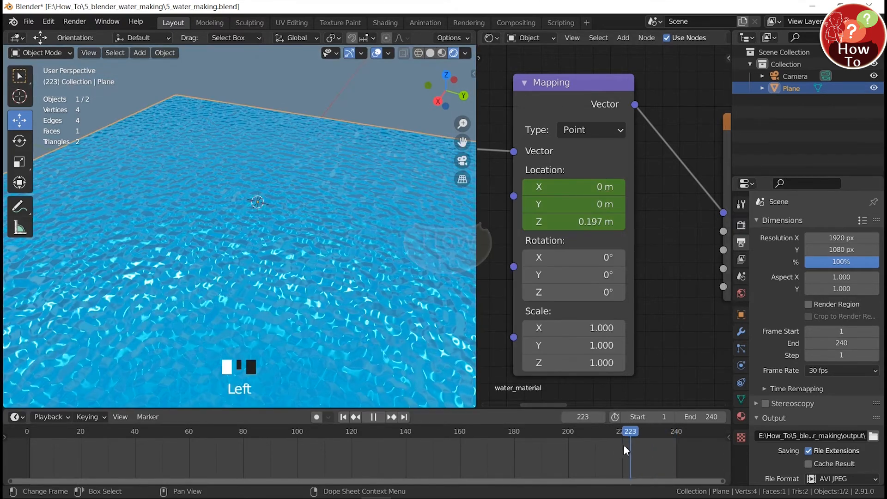
{"action": "left_click_drag", "start_coordinate": [622, 445], "coordinate": [316, 488]}
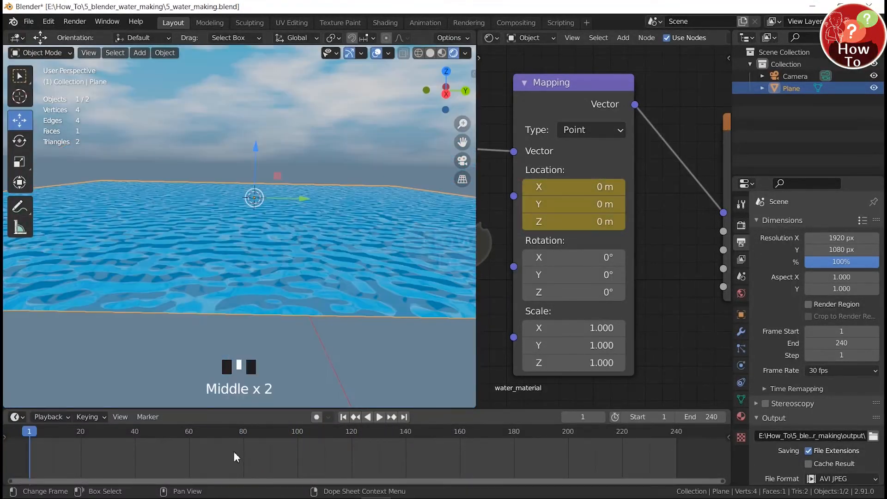
{"action": "right_click", "coordinate": [234, 453]}
{"action": "mouse_move", "coordinate": [236, 403]}
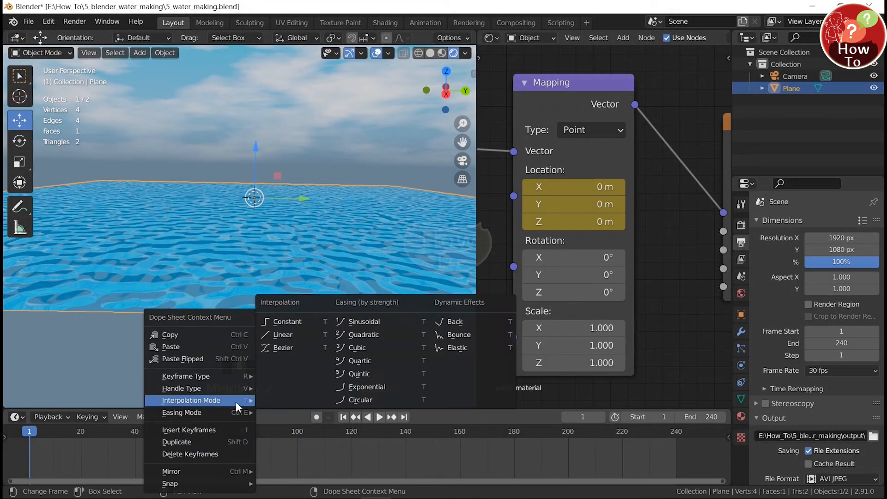
{"action": "left_click", "coordinate": [289, 336]}
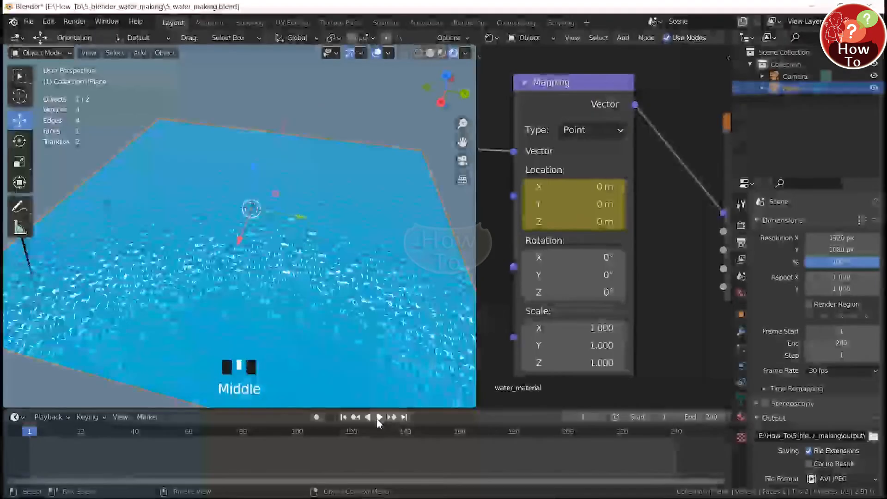
Play the water animation in the rendered viewport and watch it through the camera
{"action": "left_click", "coordinate": [379, 417]}
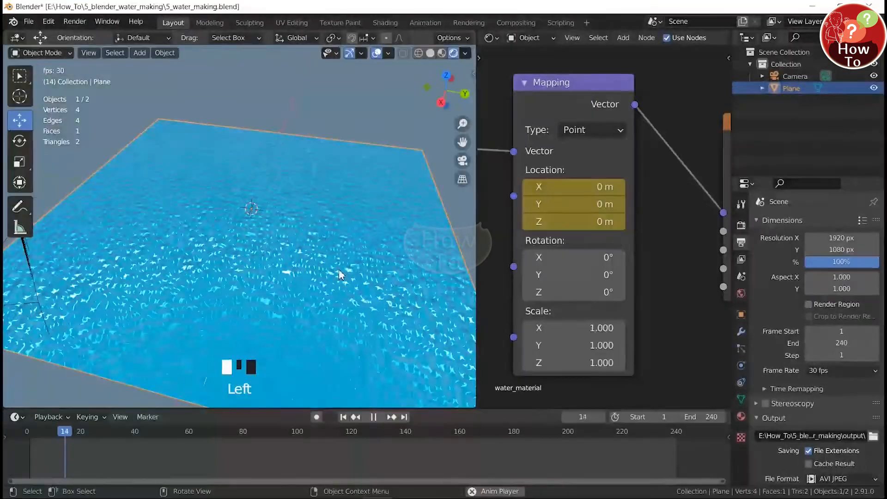
{"action": "scroll", "coordinate": [341, 254], "scroll_direction": "up", "scroll_amount": 1}
{"action": "scroll", "coordinate": [341, 250], "scroll_direction": "up", "scroll_amount": 1}
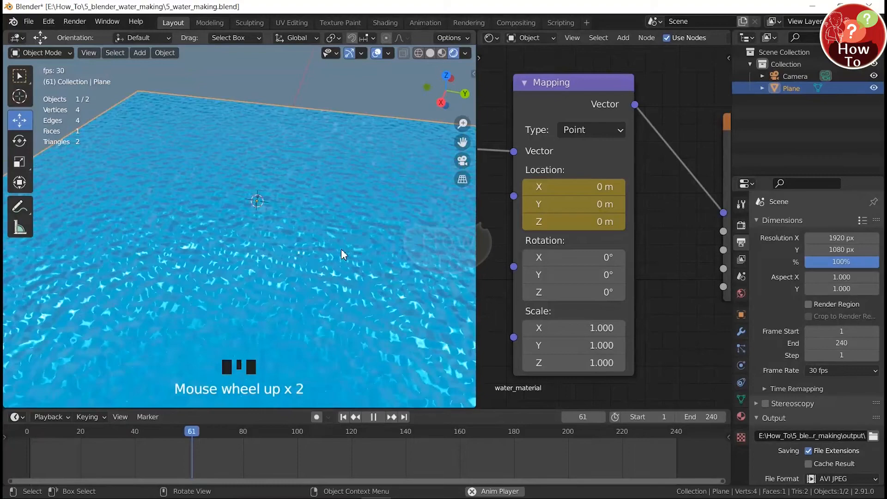
{"action": "left_click", "coordinate": [462, 161]}
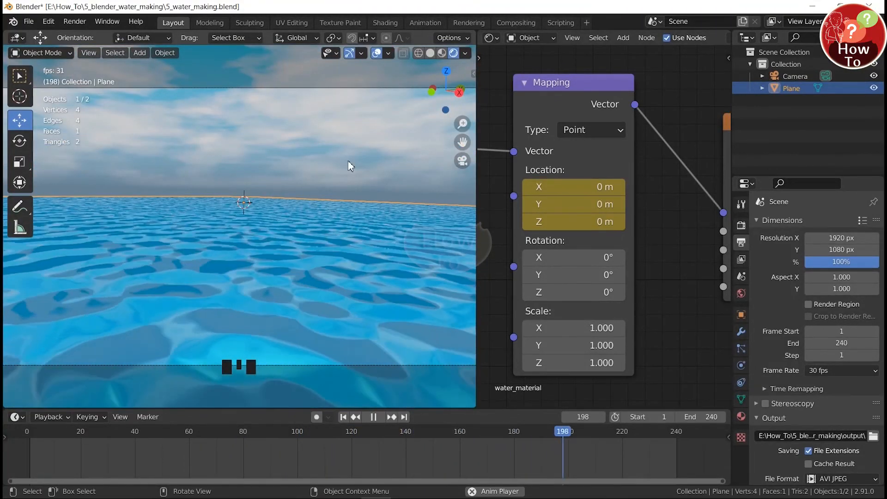
{"action": "middle_click_drag", "start_coordinate": [296, 227], "coordinate": [301, 226]}
{"action": "scroll", "coordinate": [298, 226], "scroll_direction": "down", "scroll_amount": 2}
{"action": "key", "text": "KP_0"}
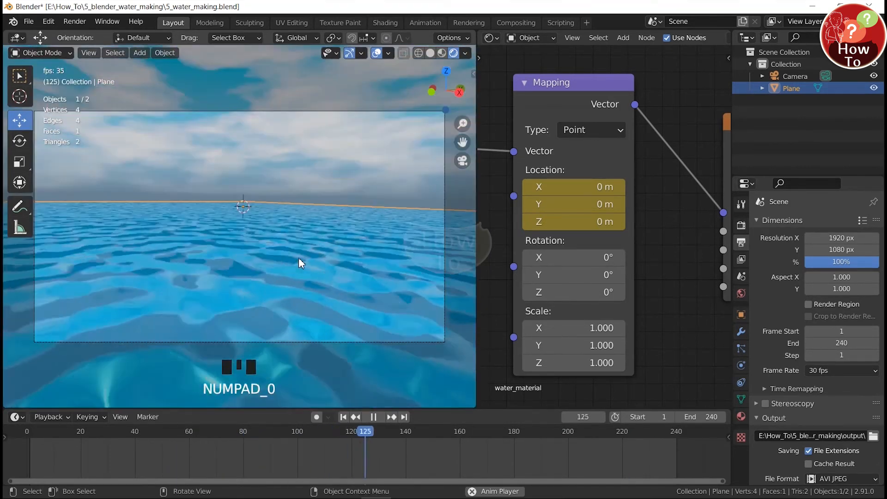
{"action": "scroll", "coordinate": [294, 250], "scroll_direction": "down", "scroll_amount": 1}
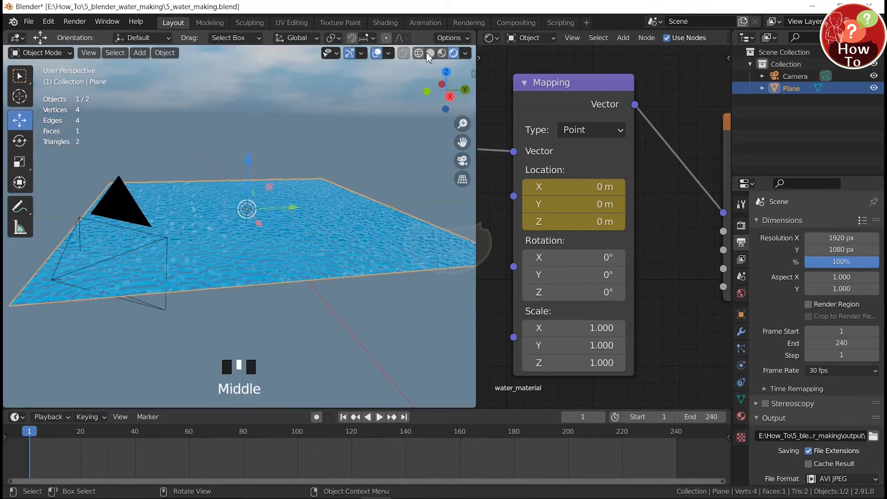
Display the plane in Solid viewport shading and view it from a higher angle
{"action": "left_click", "coordinate": [430, 53]}
{"action": "left_click", "coordinate": [430, 52]}
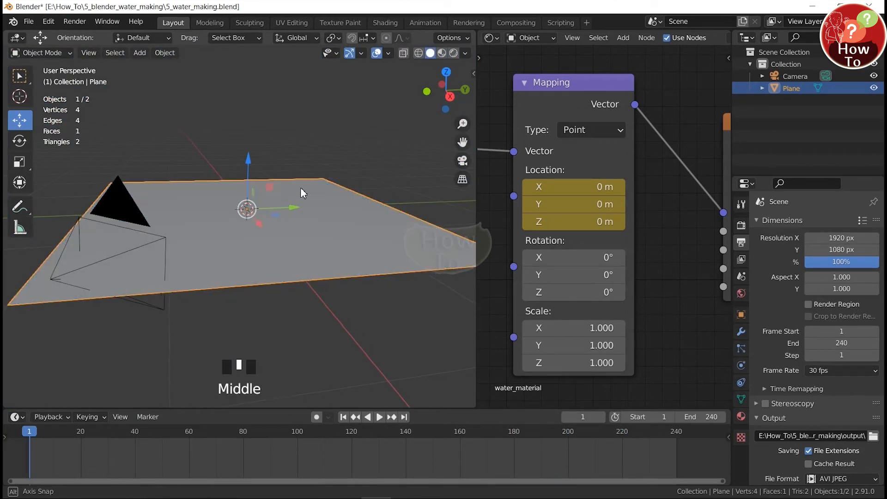
{"action": "middle_click_drag", "start_coordinate": [301, 192], "coordinate": [298, 233]}
{"action": "scroll", "coordinate": [345, 193], "scroll_direction": "up", "scroll_amount": 2}
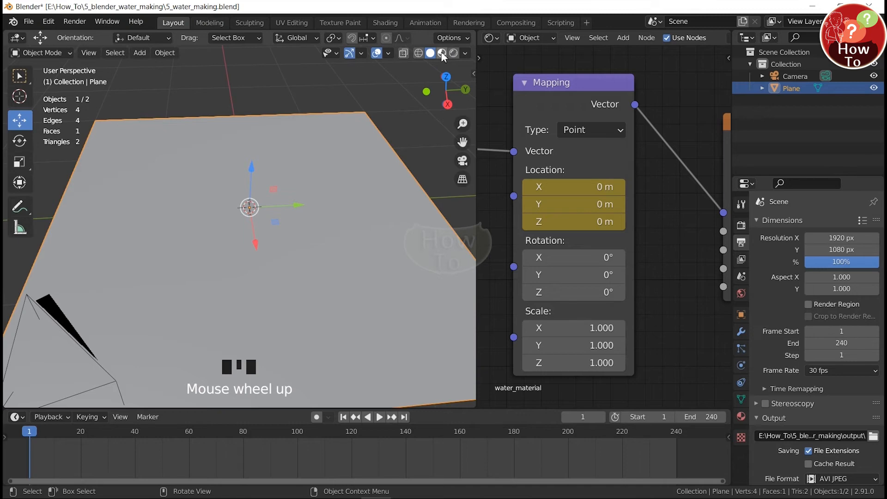
Switch the viewport to Material Preview shading and play the water animation from the camera view
{"action": "left_click", "coordinate": [442, 53]}
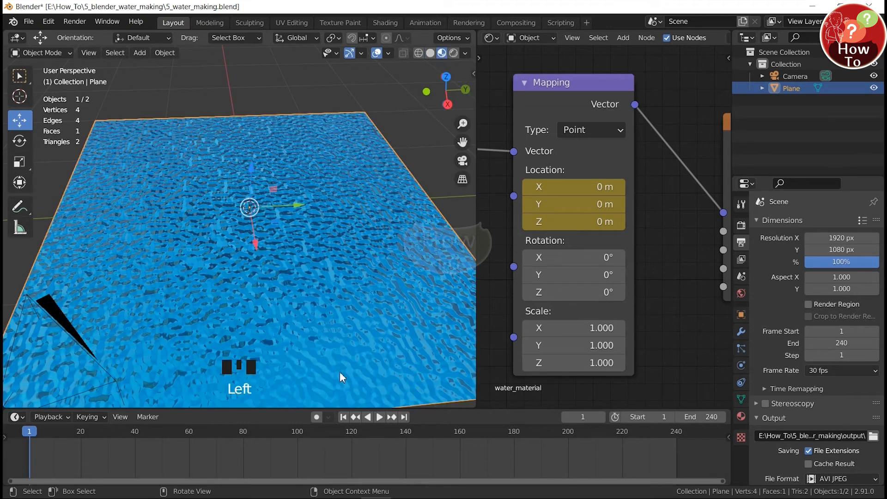
{"action": "left_click", "coordinate": [378, 416]}
{"action": "middle_click_drag", "start_coordinate": [330, 279], "coordinate": [328, 303]}
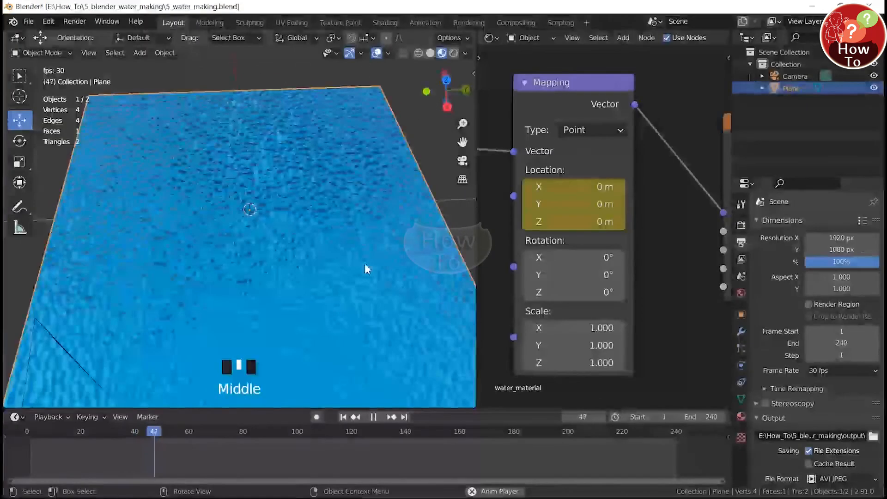
{"action": "left_click", "coordinate": [463, 160]}
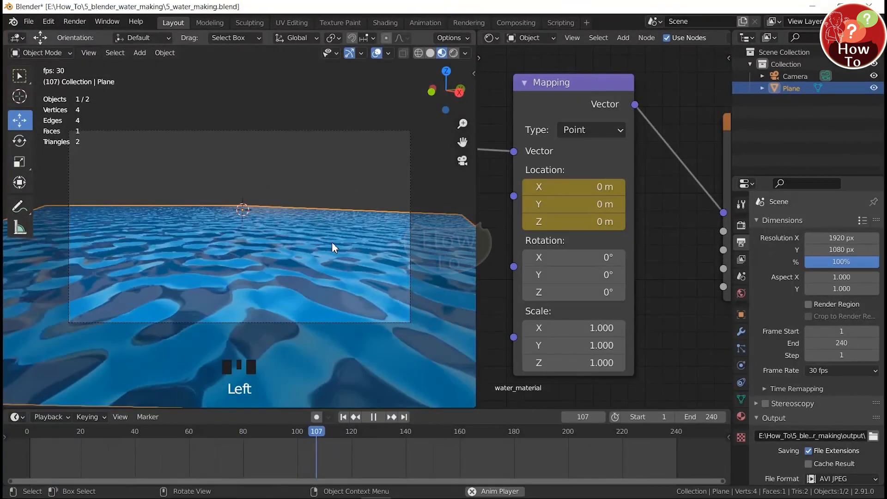
Return the viewport to Rendered shading and play the water animation with the 3D viewport maximized
{"action": "left_click", "coordinate": [456, 56]}
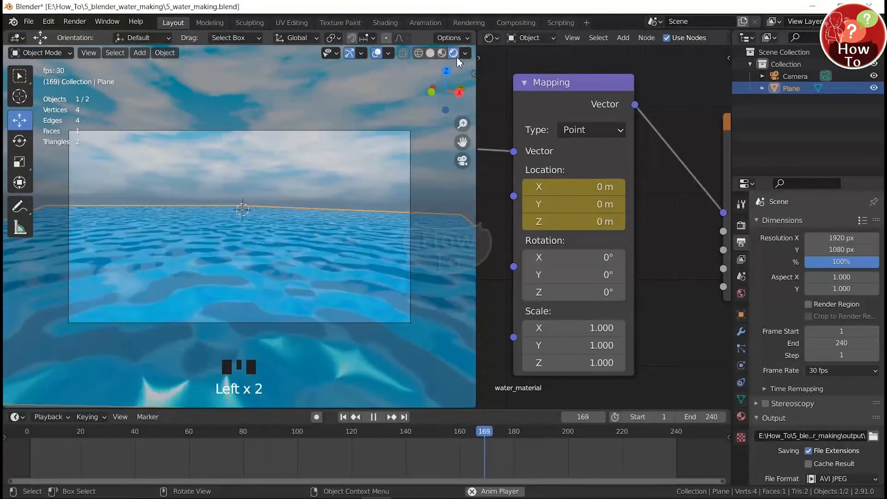
{"action": "scroll", "coordinate": [360, 219], "scroll_direction": "up", "scroll_amount": 1}
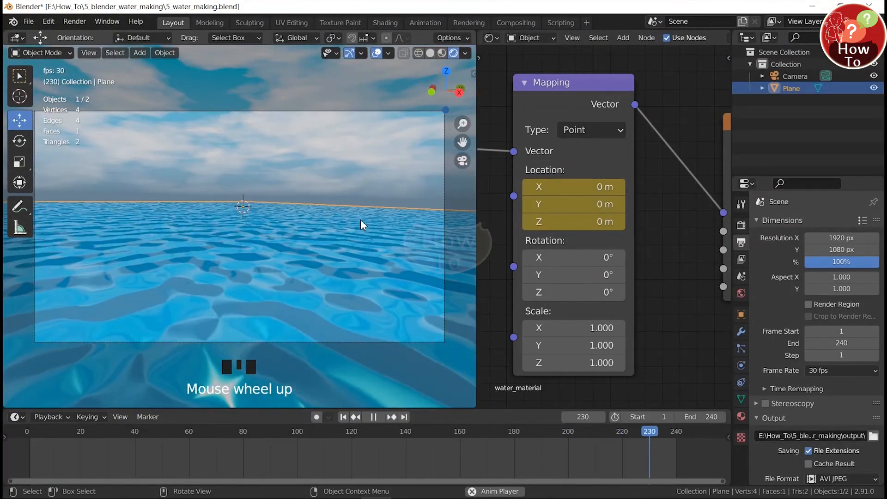
{"action": "scroll", "coordinate": [461, 291], "scroll_direction": "down", "scroll_amount": 2}
{"action": "key", "text": "ctrl+space"}
{"action": "scroll", "coordinate": [494, 306], "scroll_direction": "down", "scroll_amount": 1}
{"action": "scroll", "coordinate": [494, 304], "scroll_direction": "down", "scroll_amount": 1}
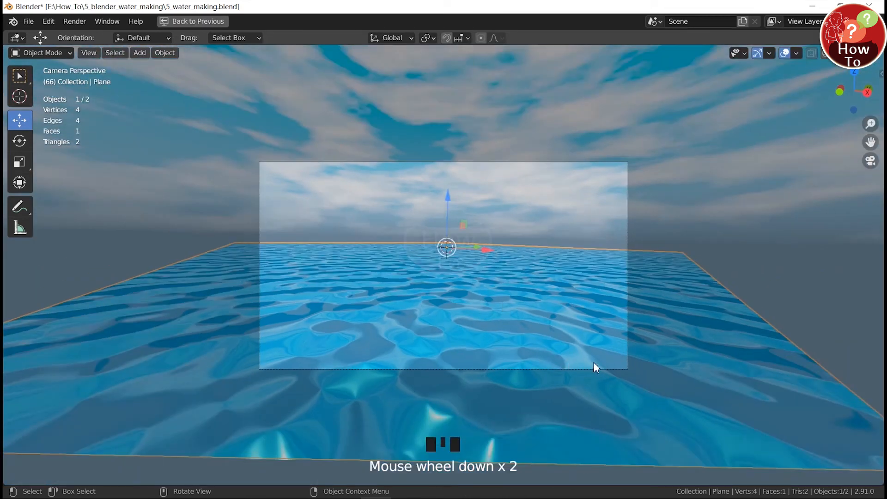
{"action": "middle_click_drag", "start_coordinate": [675, 336], "coordinate": [667, 335]}
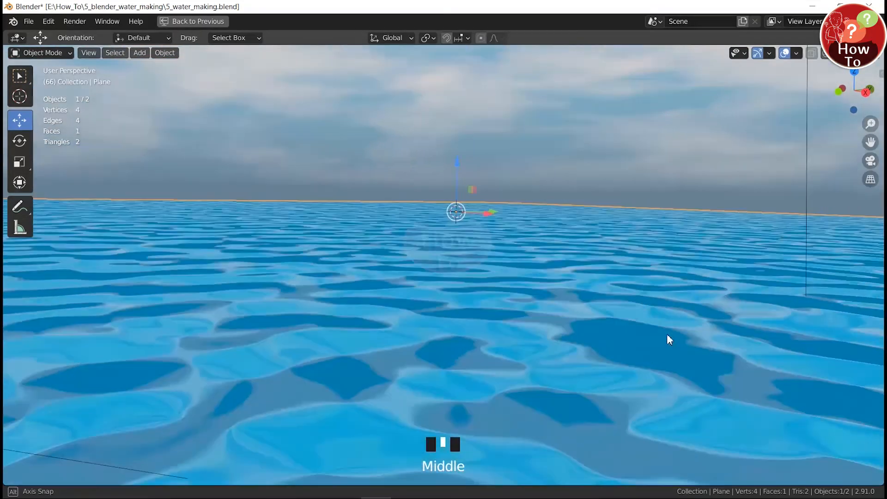
{"action": "key", "text": "space"}
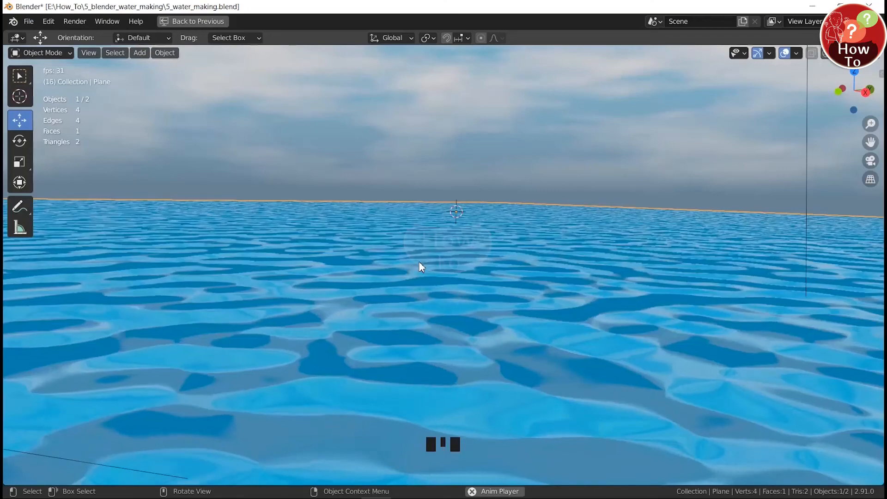
{"action": "middle_click_drag", "start_coordinate": [419, 267], "coordinate": [570, 155]}
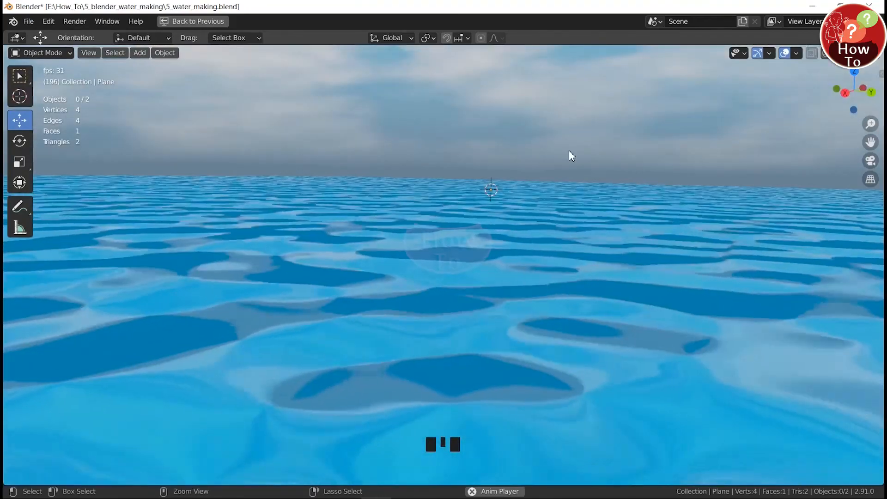
Restore the multi-editor layout and widen the shader editor so the whole water_material node tree has room
{"action": "key", "text": "ctrl+space"}
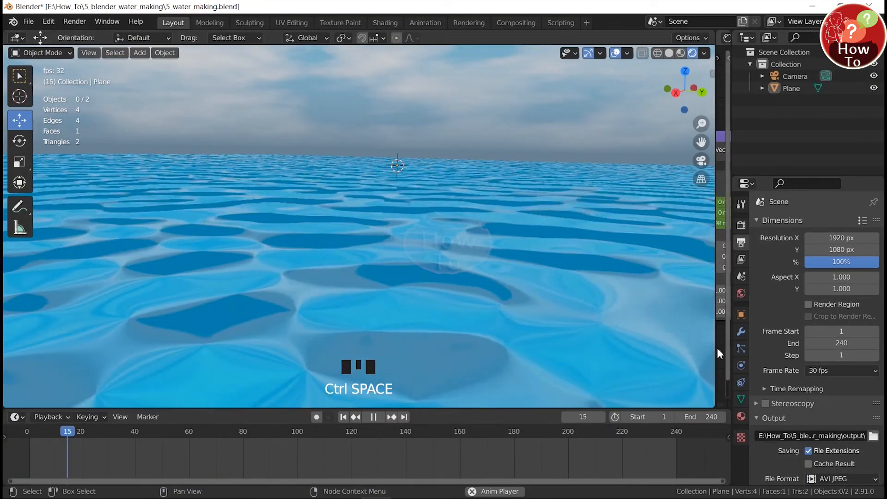
{"action": "left_click_drag", "start_coordinate": [715, 349], "coordinate": [423, 350]}
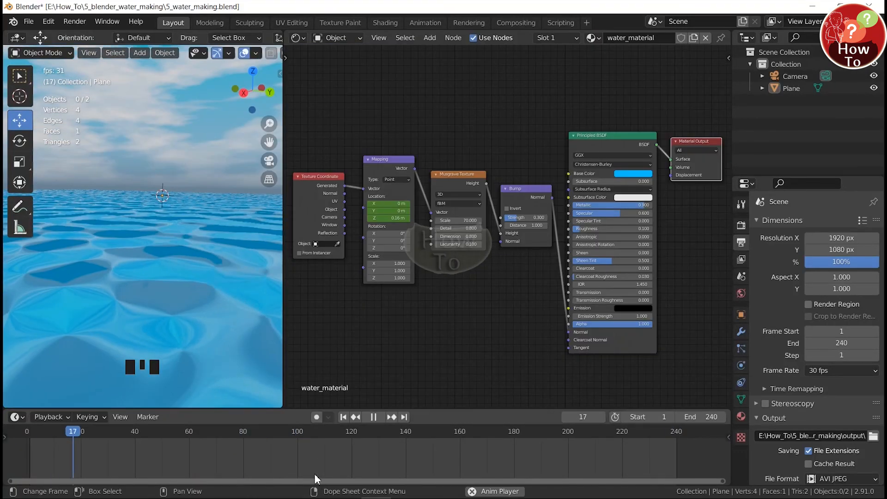